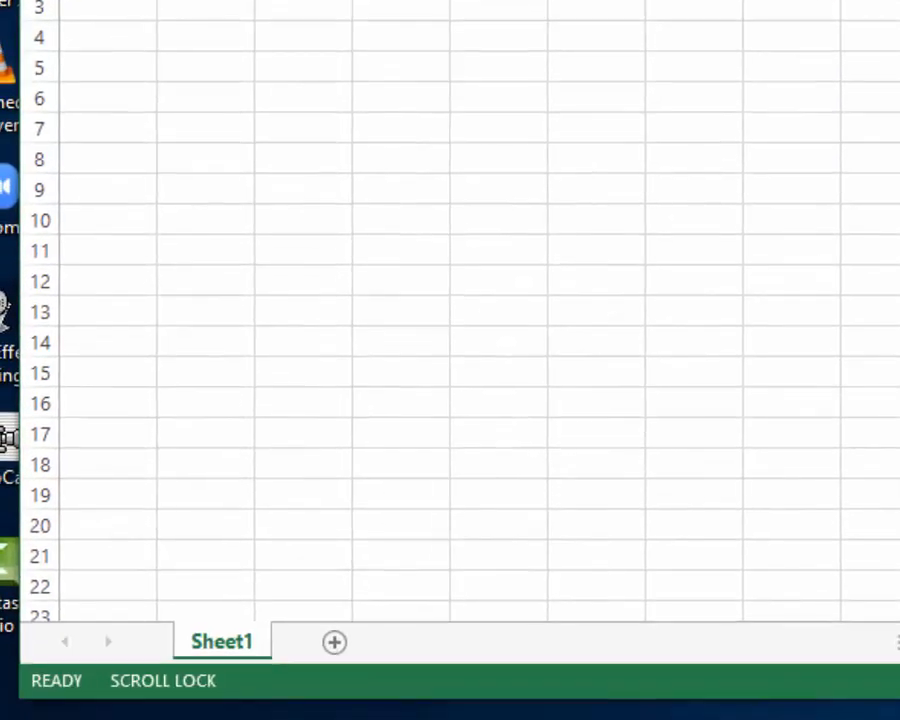
- Select the whole columns D, C, B and F one after another
left_click(364, 66)
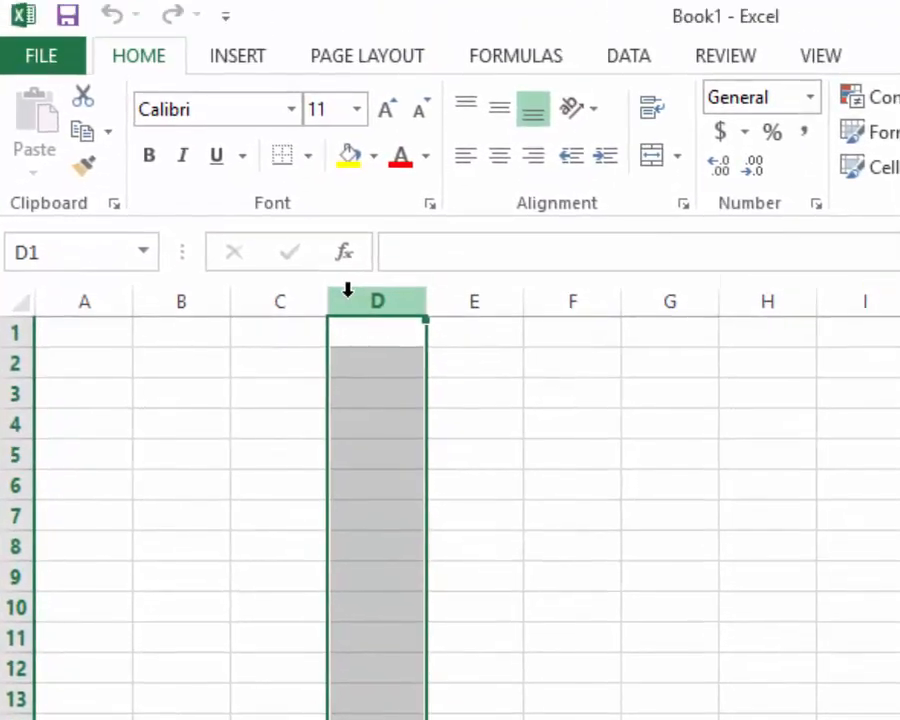
left_click(266, 290)
left_click(168, 296)
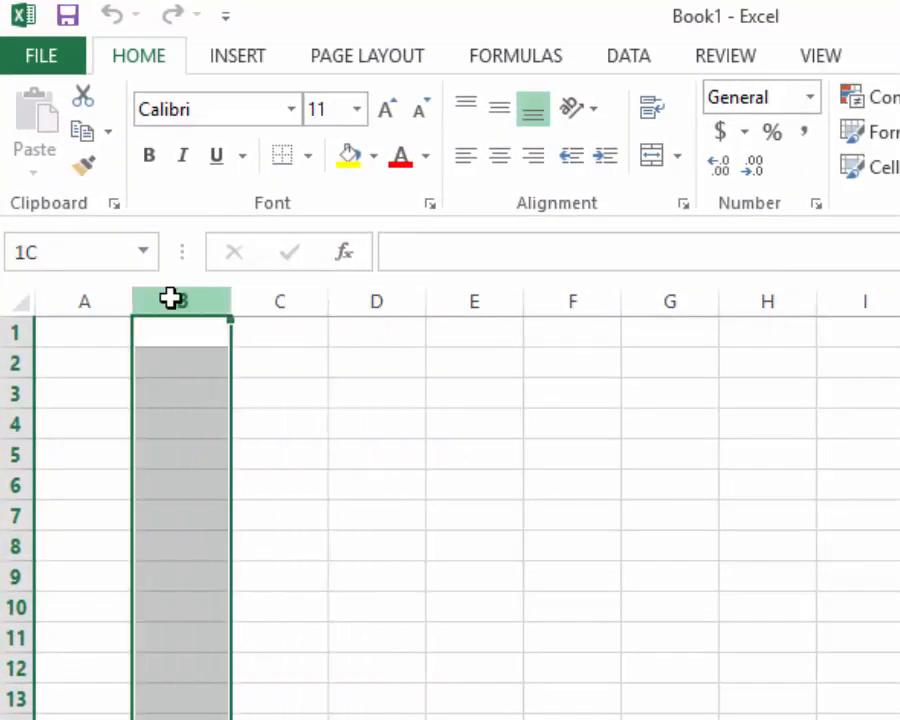
left_click(562, 292)
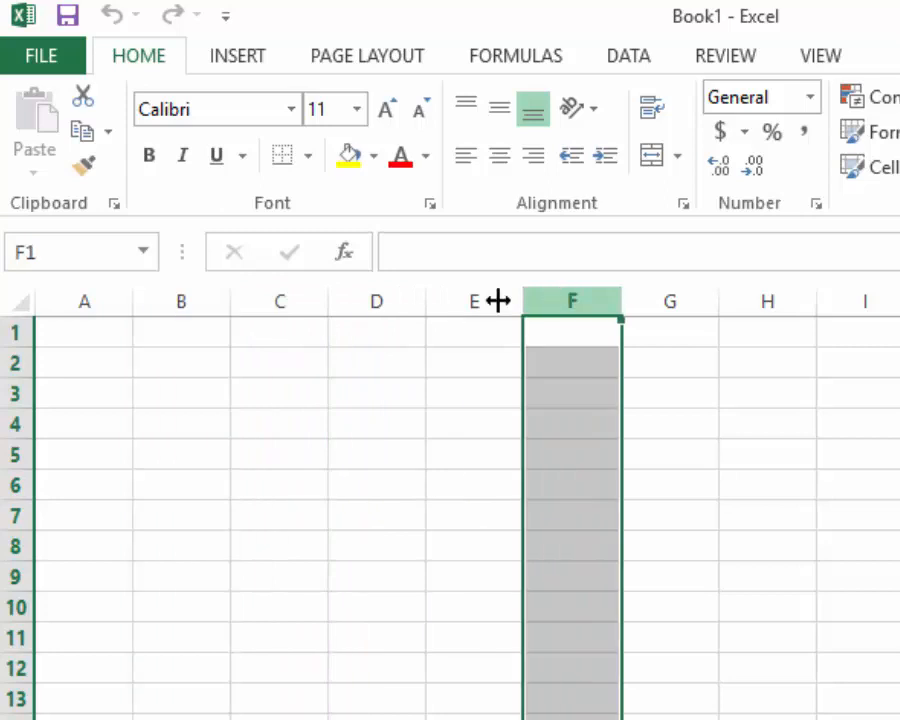
- Select the entire rows 2, 7 and 1 one after another
left_click(15, 363)
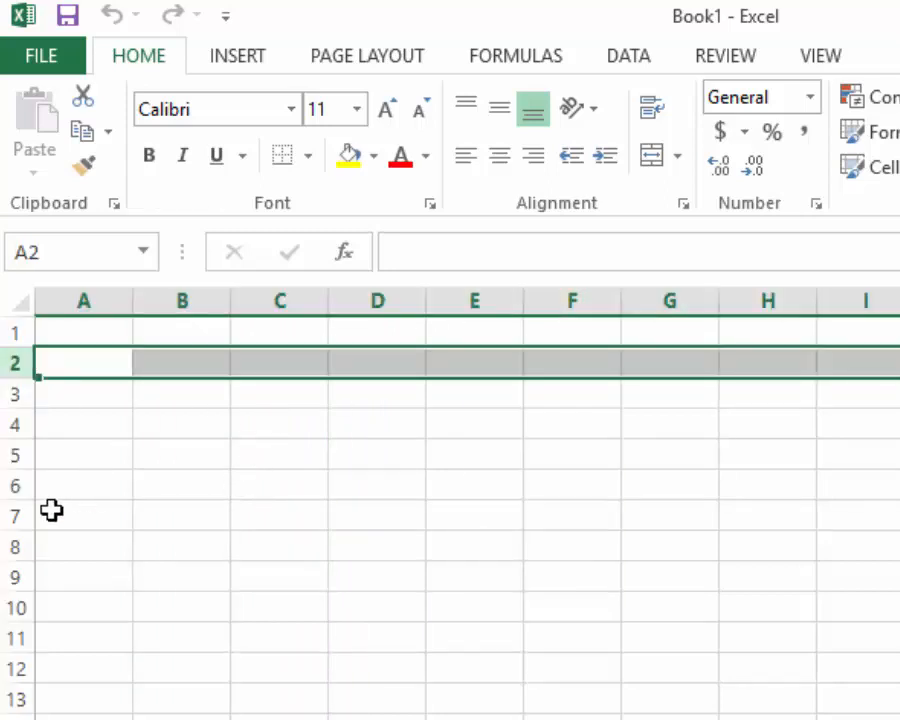
left_click(15, 516)
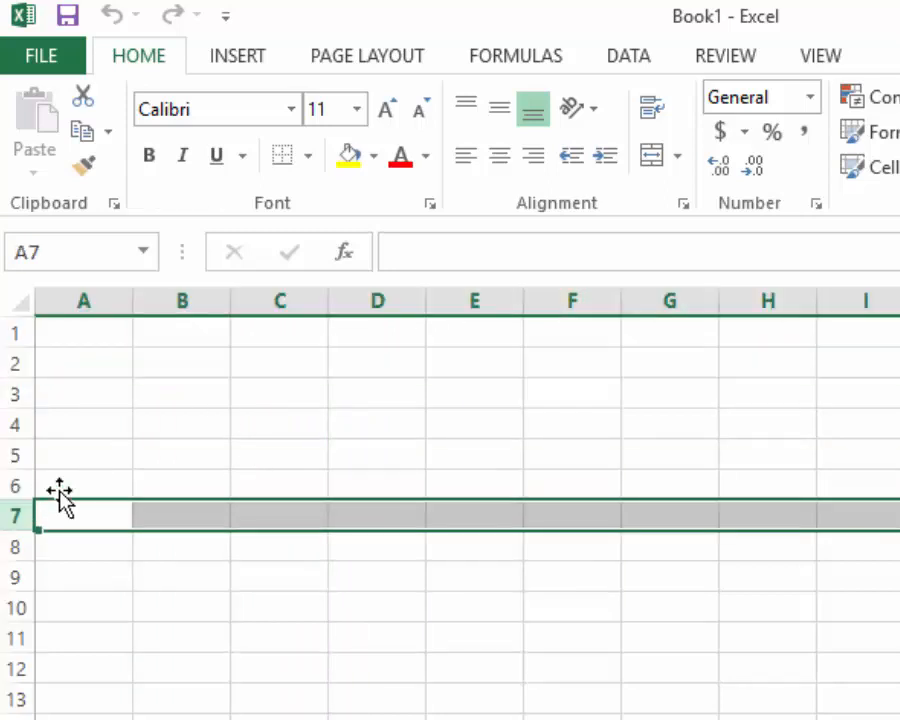
left_click(20, 332)
- Select cells E4 and D3, highlight column D and row 3 in turn, and return to cell D3 where they meet
left_click(510, 428)
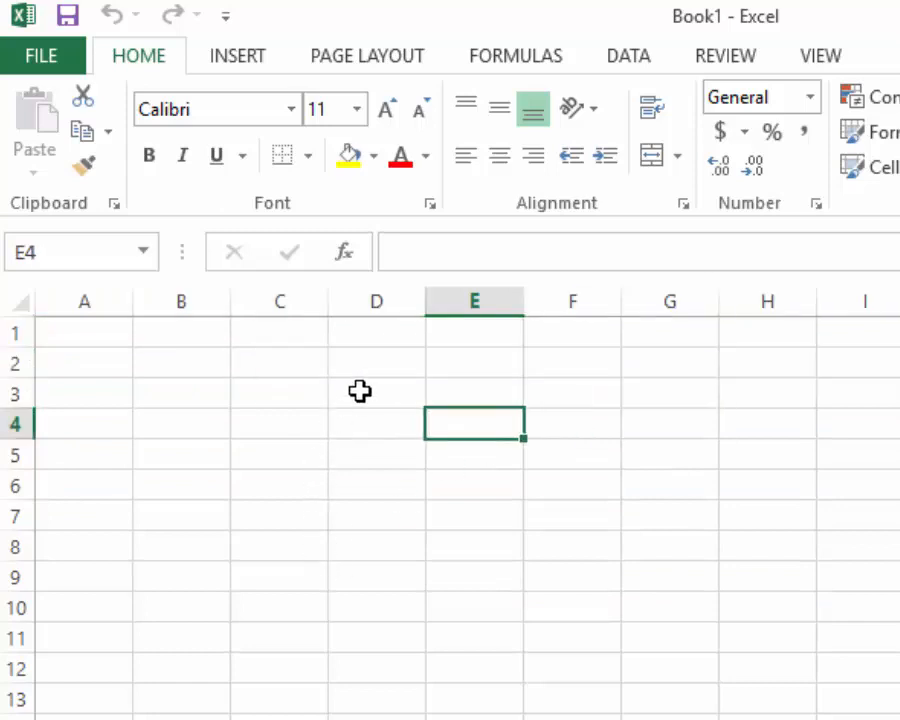
left_click(364, 393)
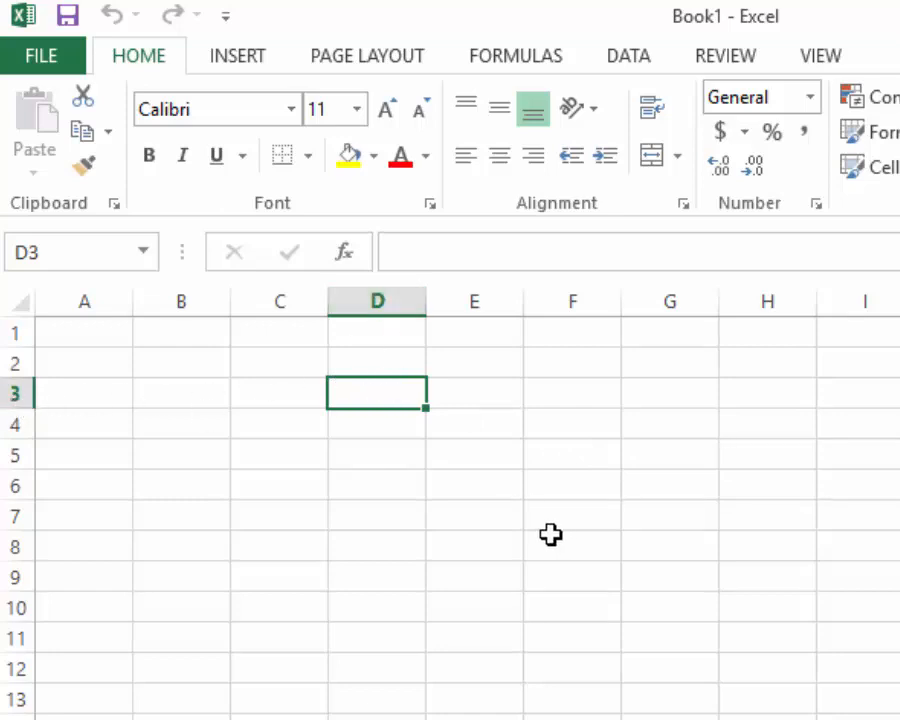
left_click(376, 286)
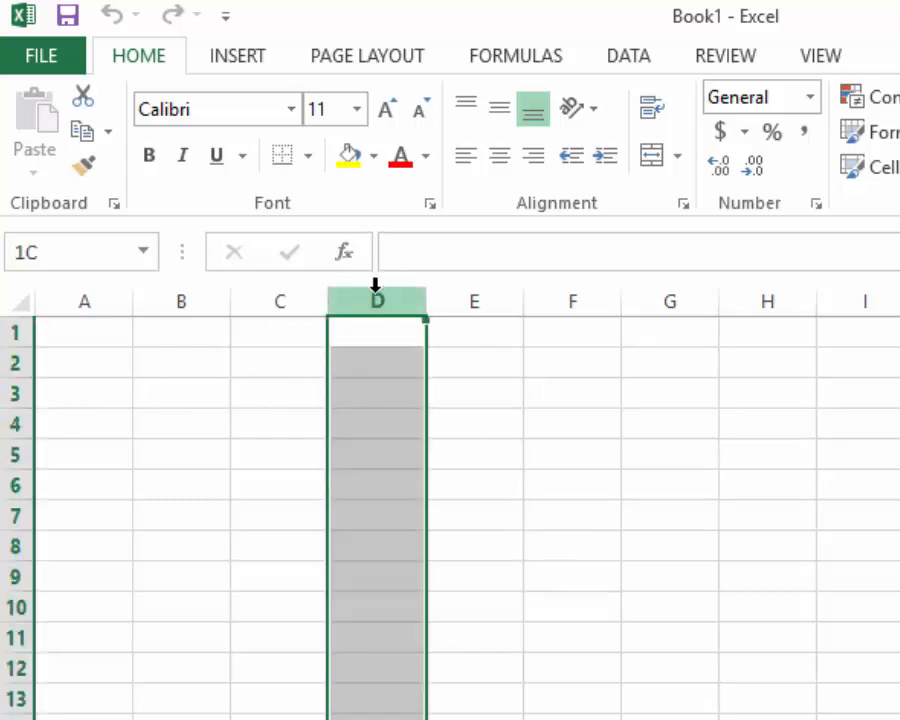
left_click(12, 394)
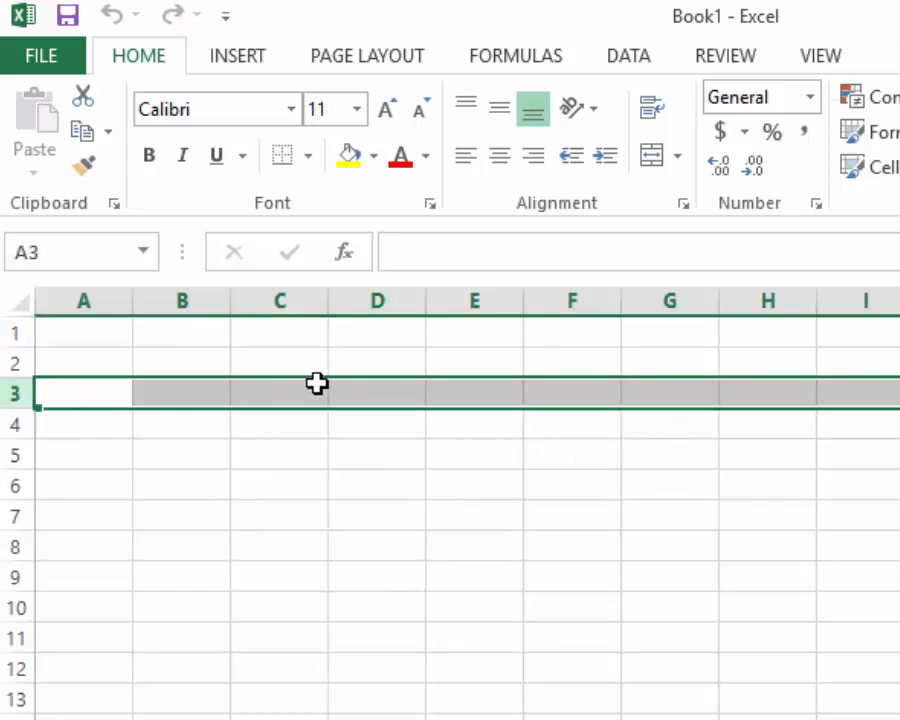
left_click(362, 389)
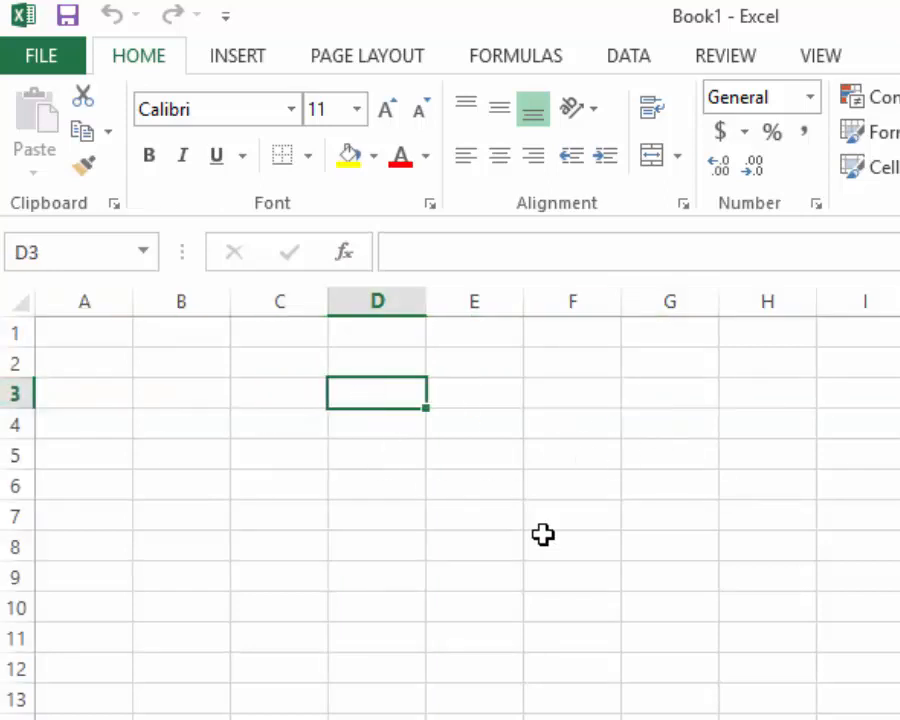
- Select the individual cells D8, B4, D6 and E7 in turn to view their cell references
left_click(416, 544)
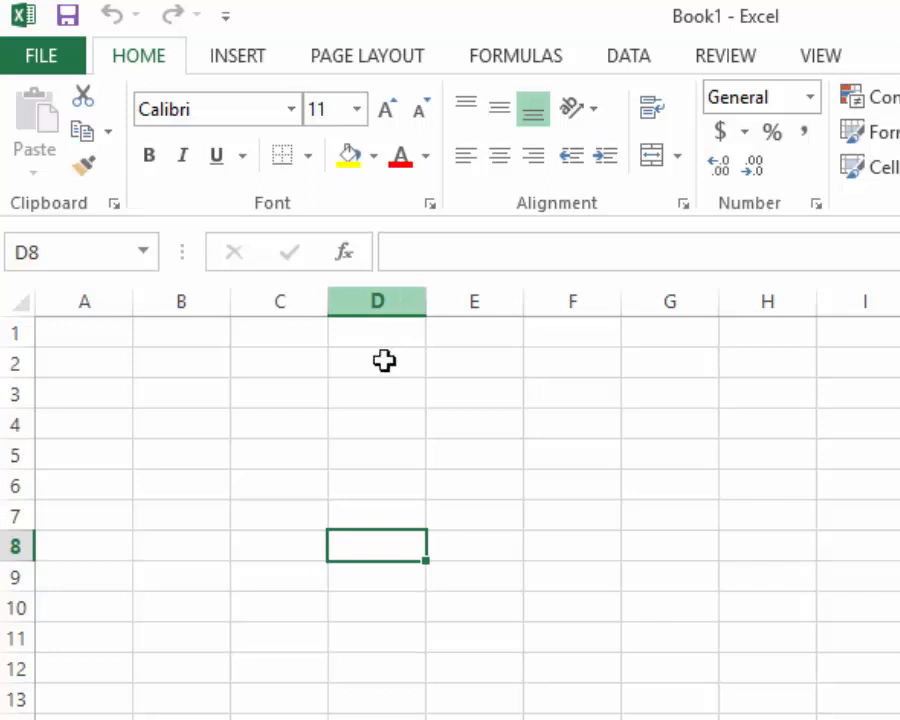
left_click(177, 418)
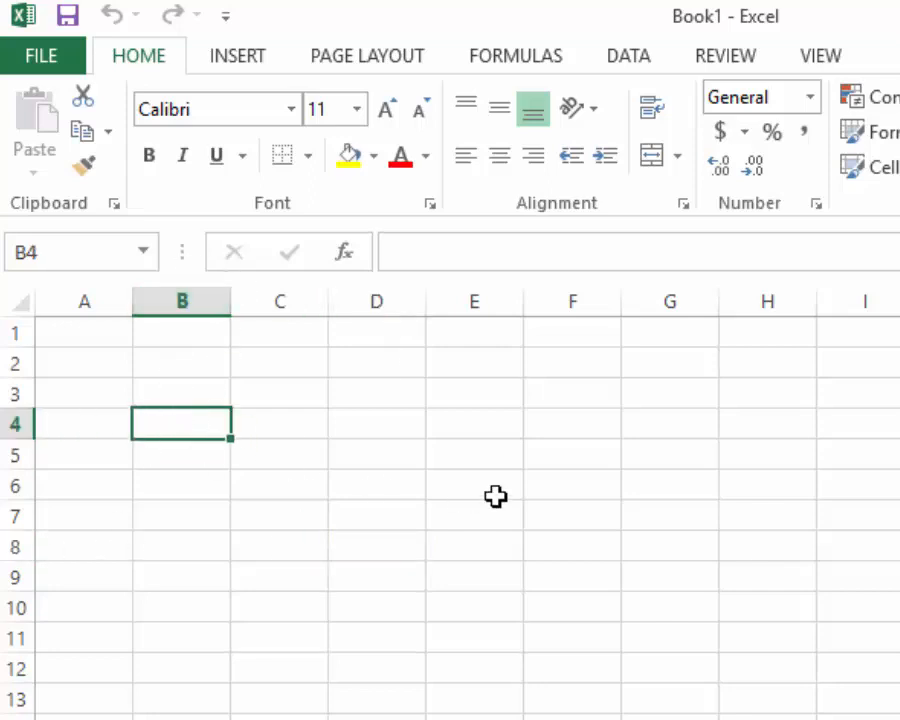
left_click(412, 478)
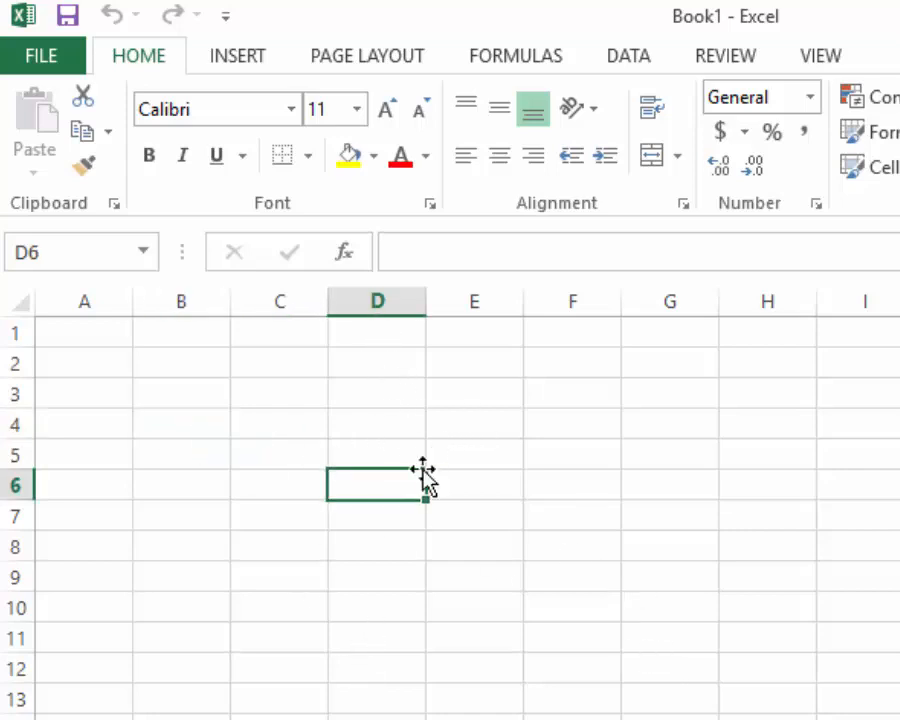
left_click(480, 518)
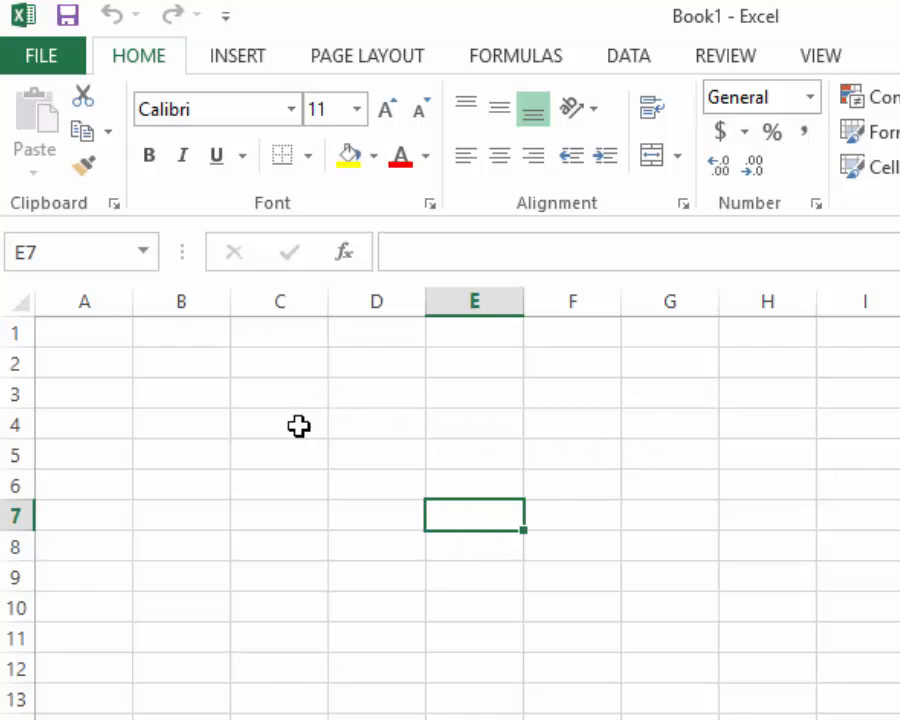
- Enter the title "Shopping list" in cell B2 and set its font colour to red
left_click(178, 360)
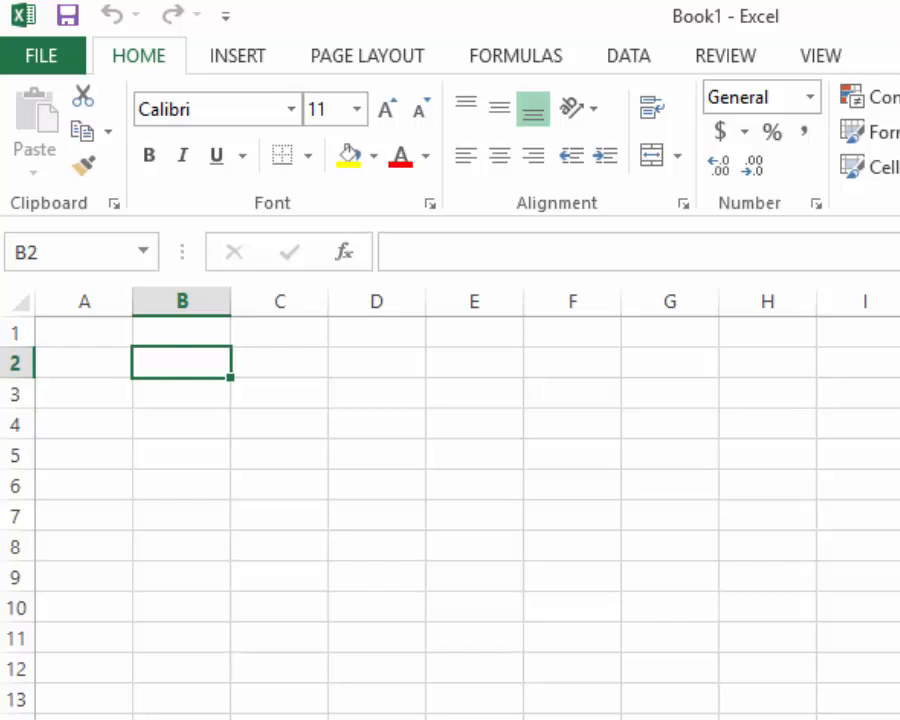
type("Shopping list")
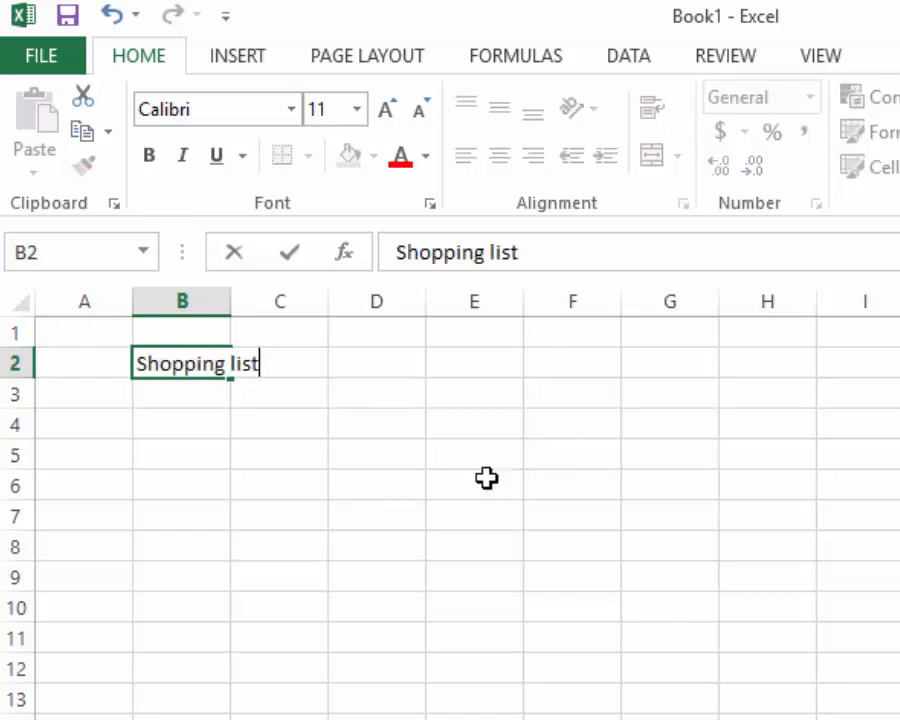
left_click(572, 455)
left_click(160, 366)
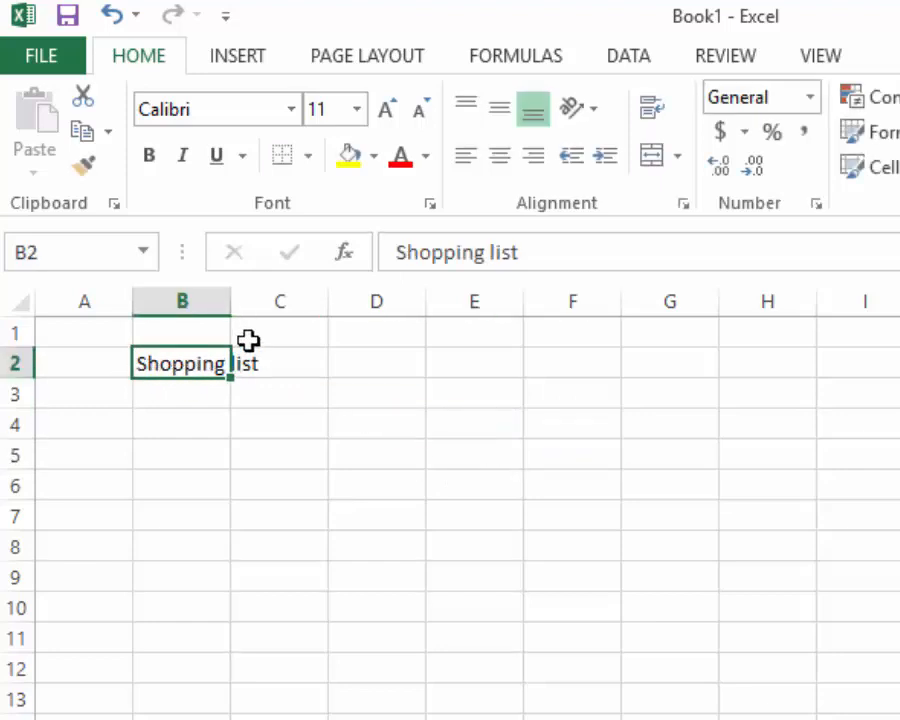
left_click(400, 166)
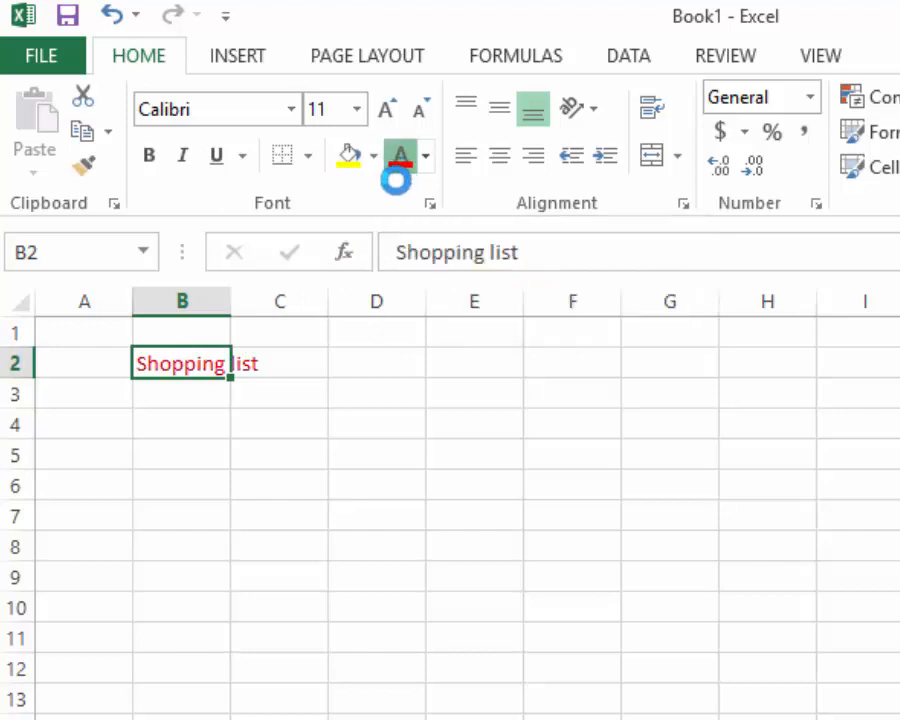
left_click(662, 545)
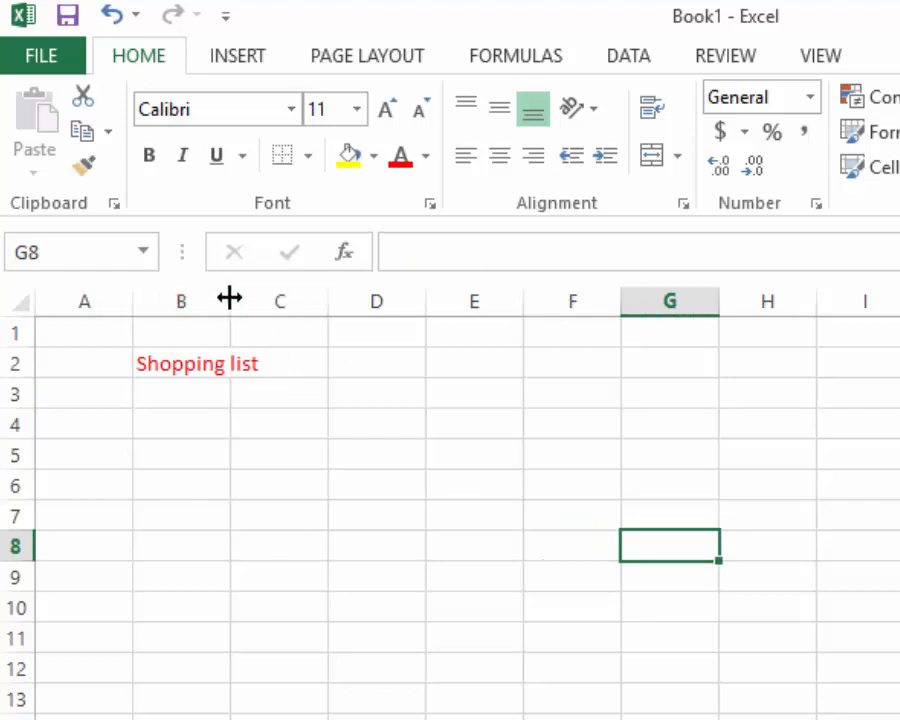
- Widen column B so the title fits inside it, and widen column C to about the same width
left_click_drag(233, 300, 299, 302)
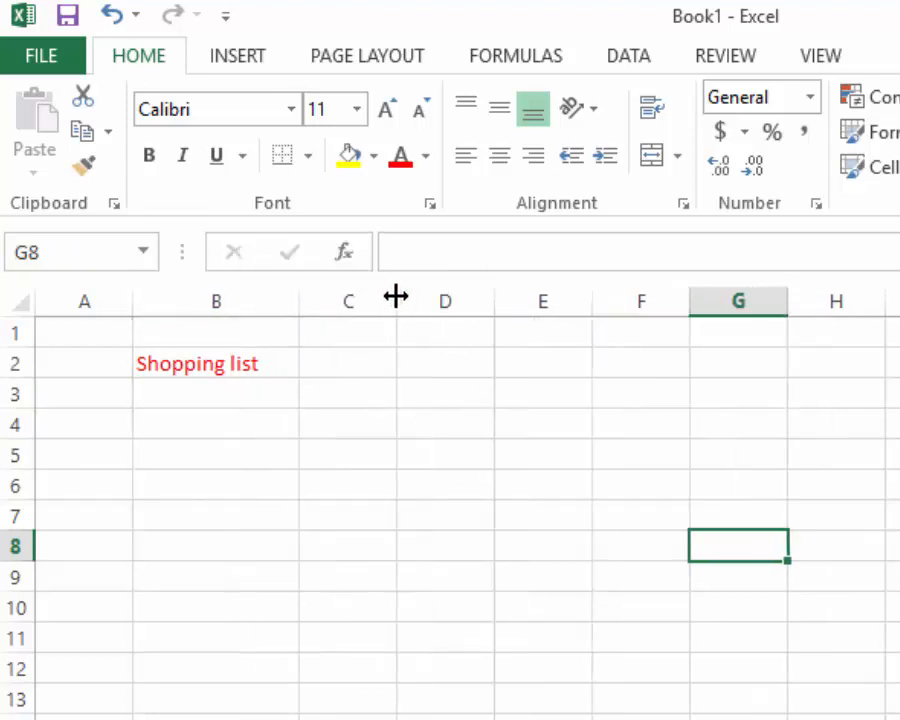
left_click_drag(396, 296, 470, 299)
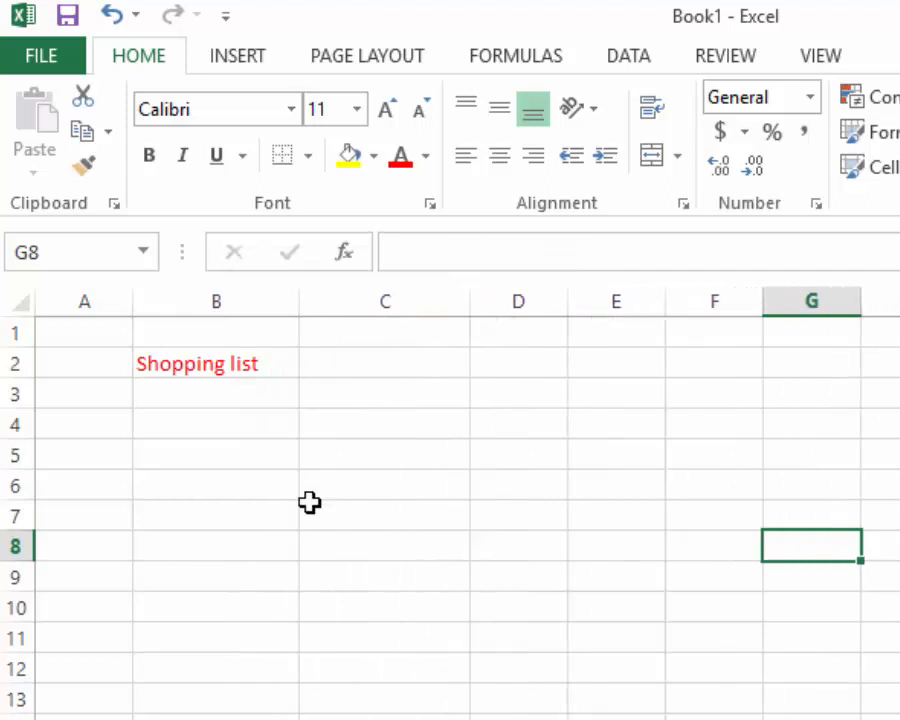
- Enter the first item, "Box of Biscuits", in cell B4
left_click(181, 424)
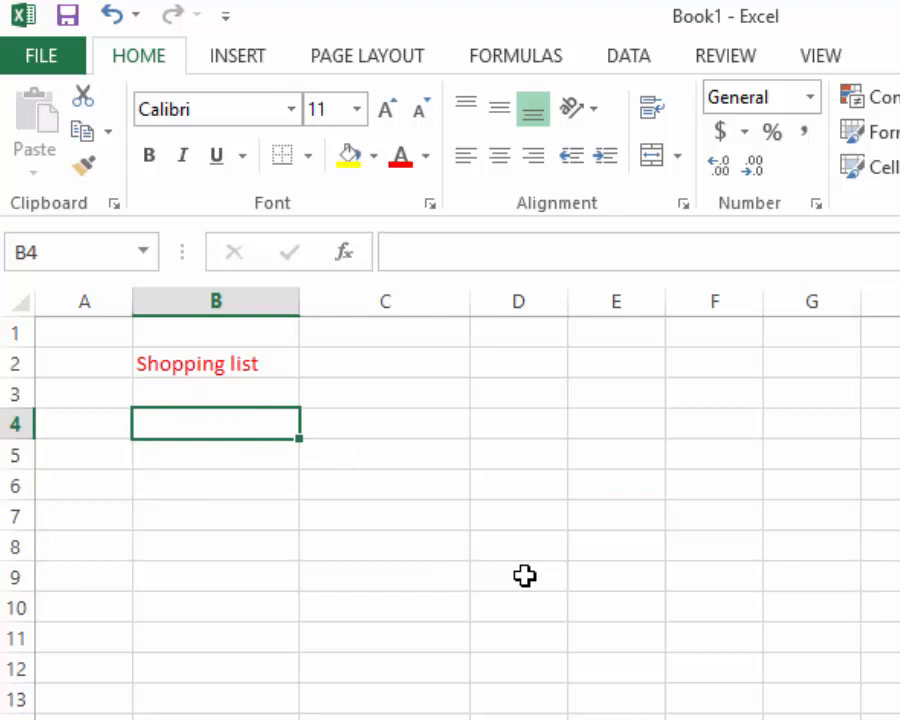
type("Bis")
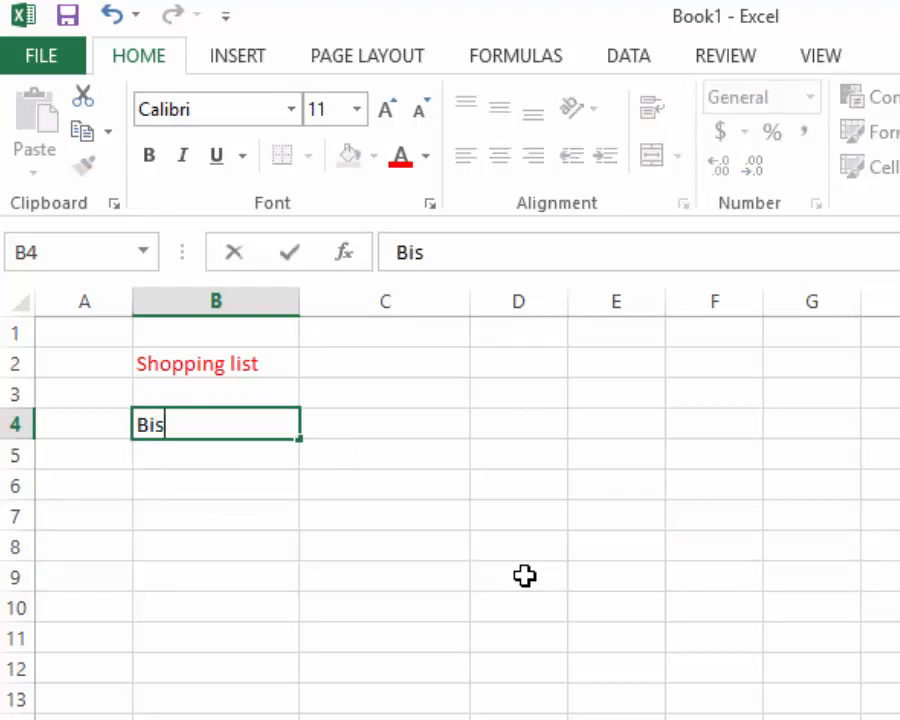
type("cuits")
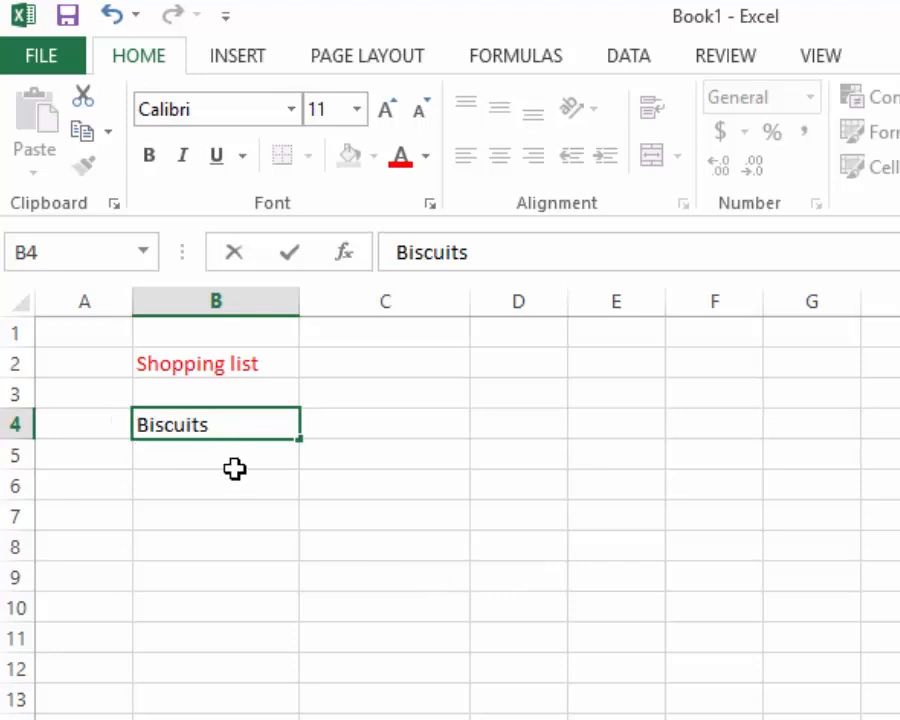
type("Box of")
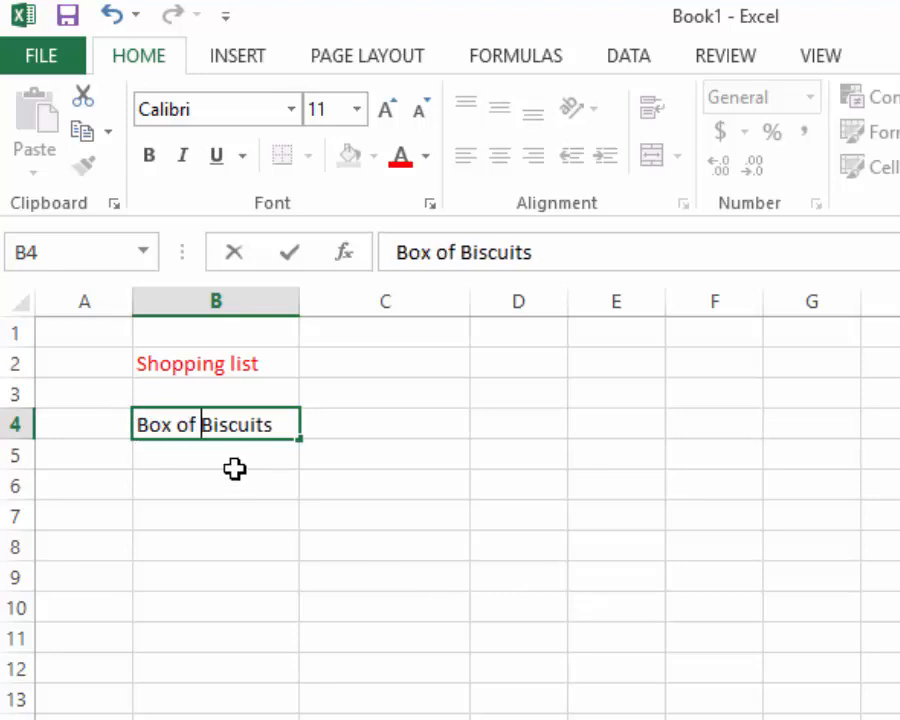
left_click(430, 428)
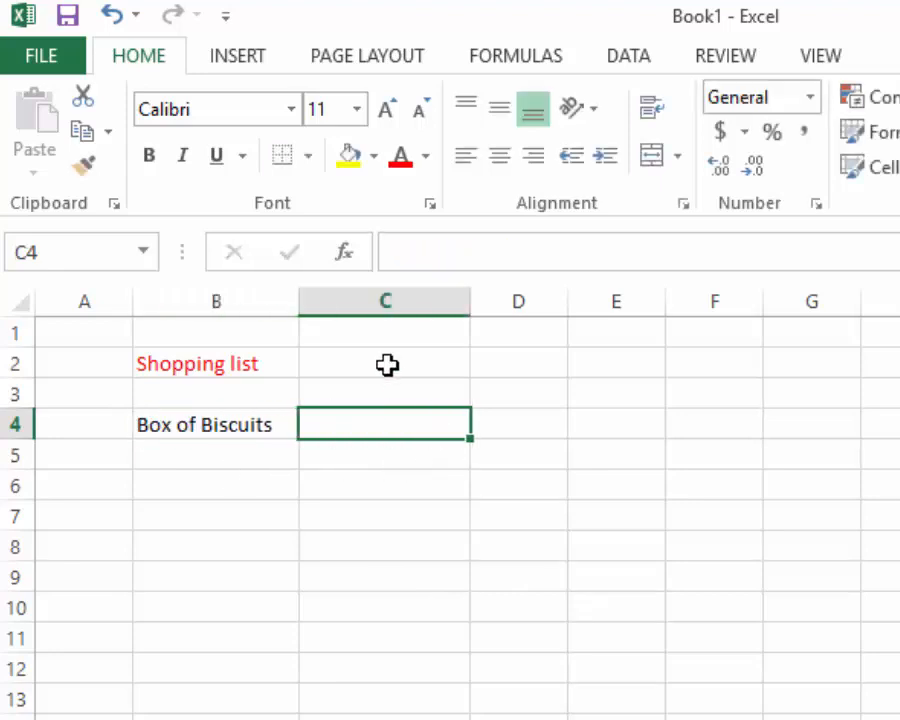
- Enter the currency heading "Sh" in cell C3 and align it to the right of the cell
left_click(434, 390)
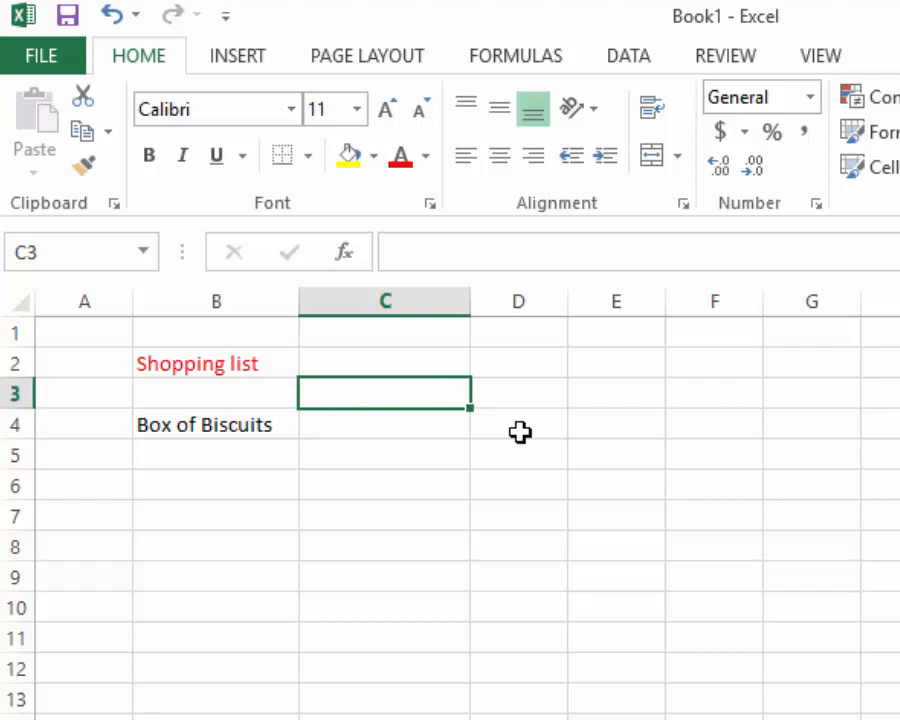
type("Sh")
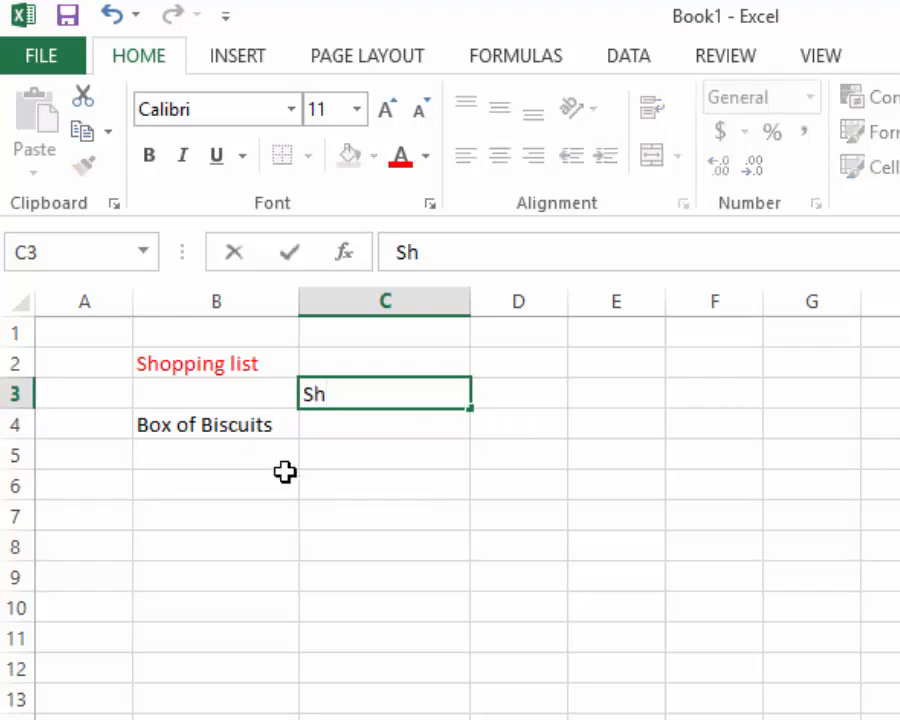
left_click(582, 640)
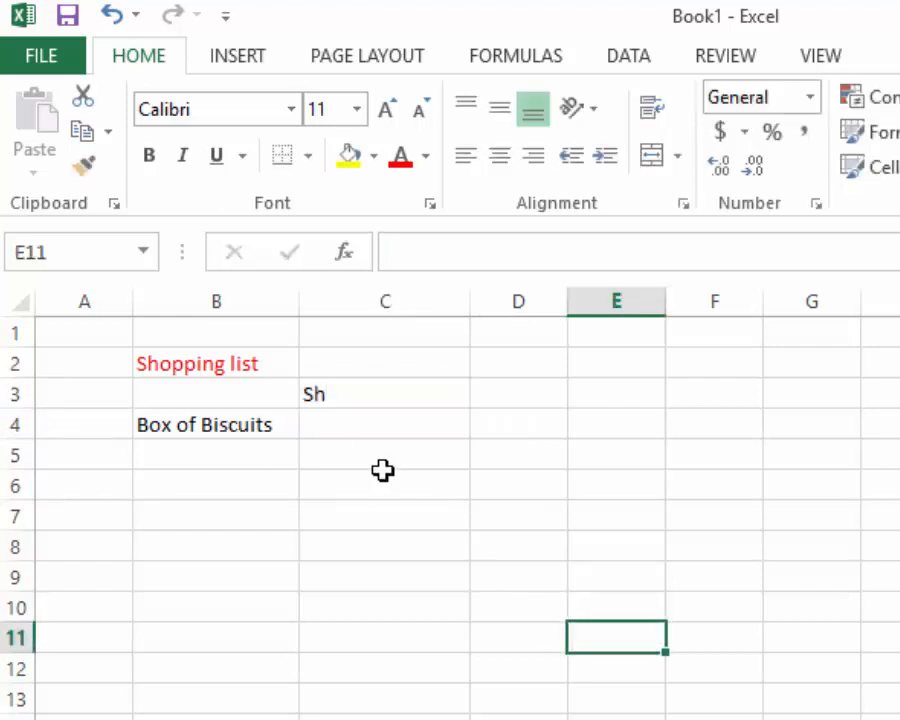
left_click(391, 383)
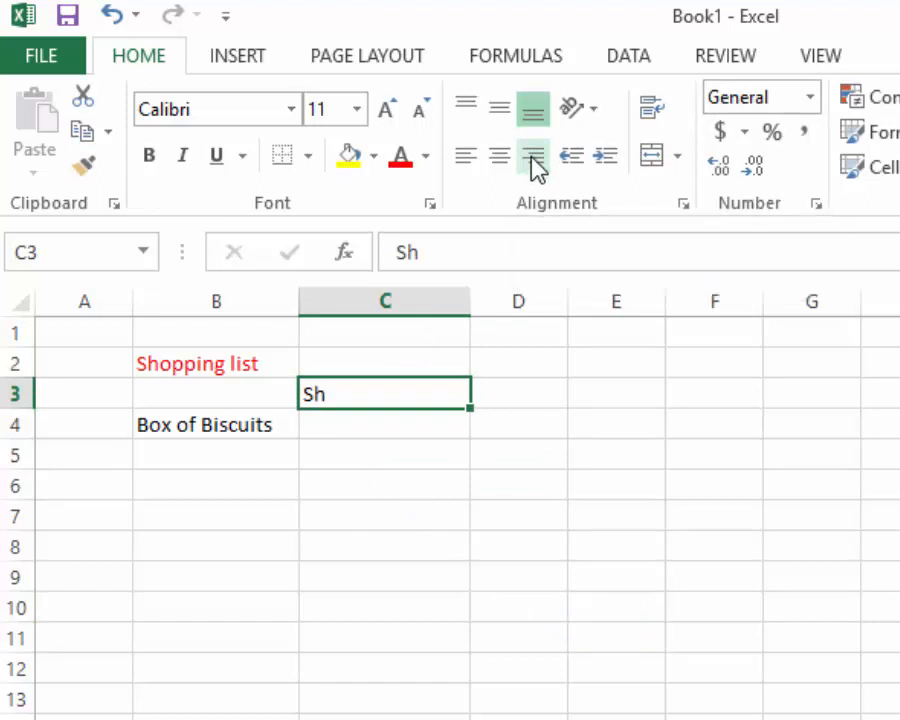
left_click(536, 160)
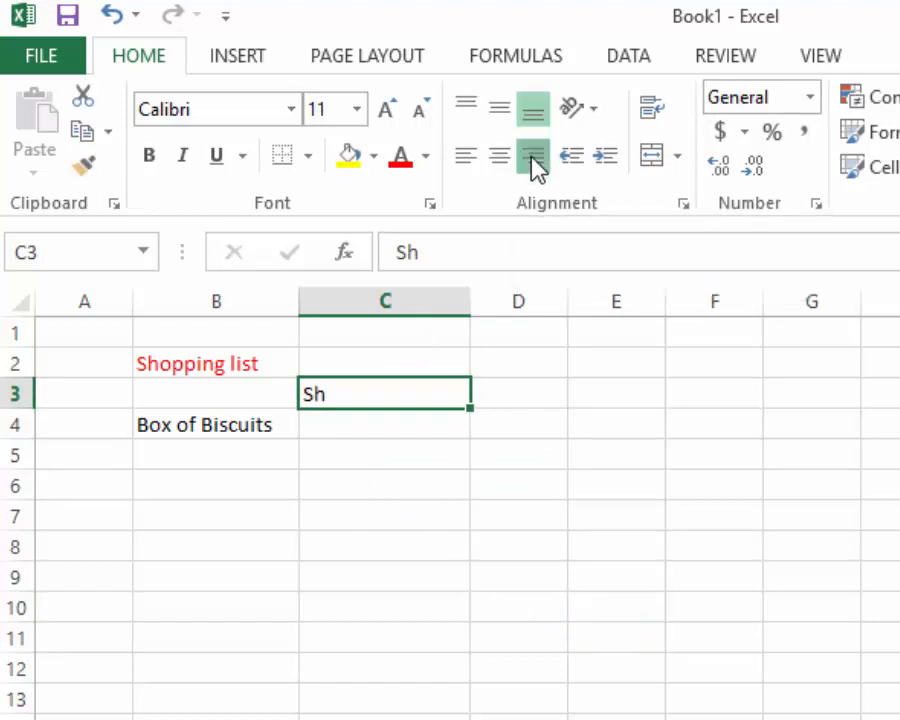
- Enter the price 50 for the box of biscuits in cell C4
left_click(388, 422)
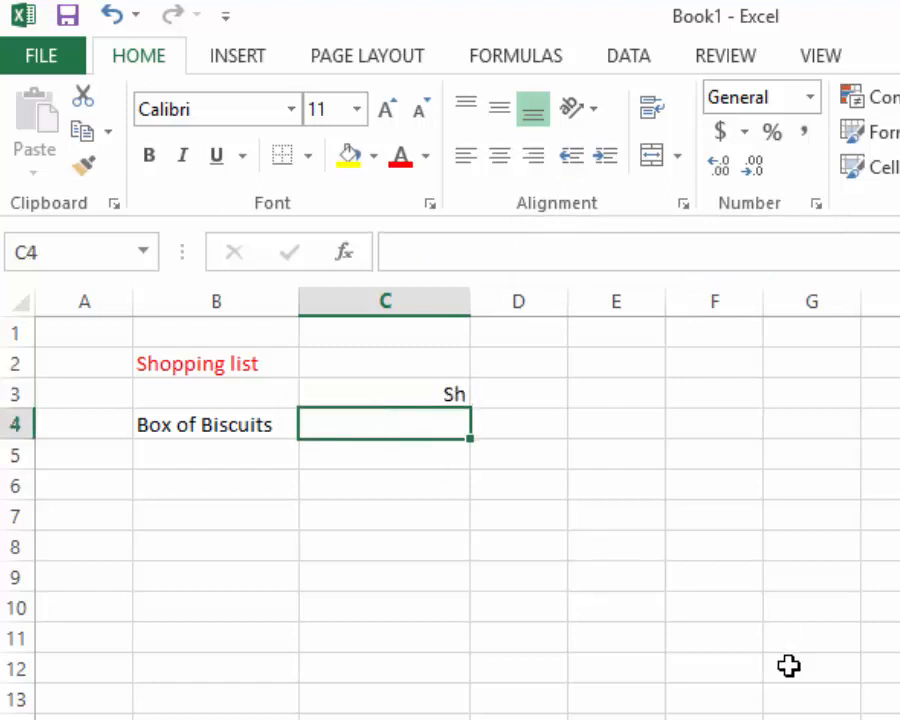
type("50")
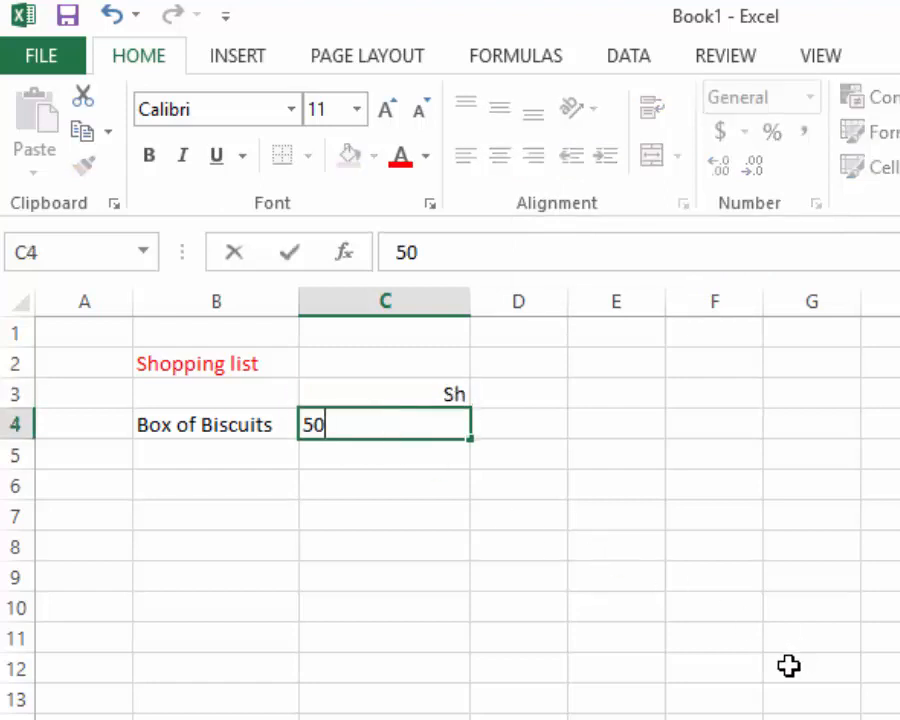
left_click(652, 642)
- Add the item "Packet of milk" in cell B5 with a price of 30 in cell C5
left_click(208, 460)
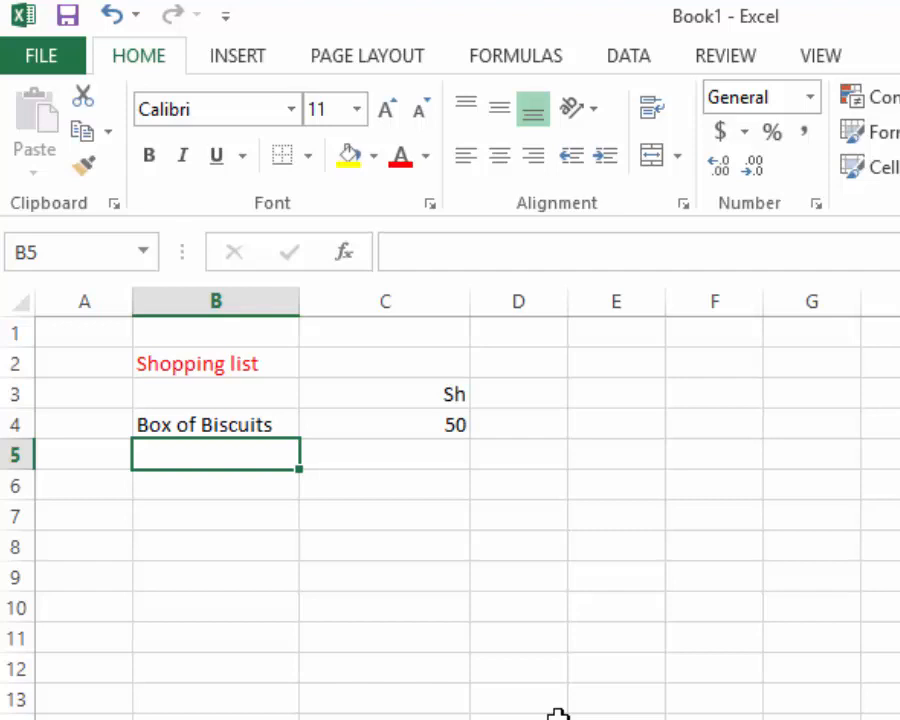
type("Pac")
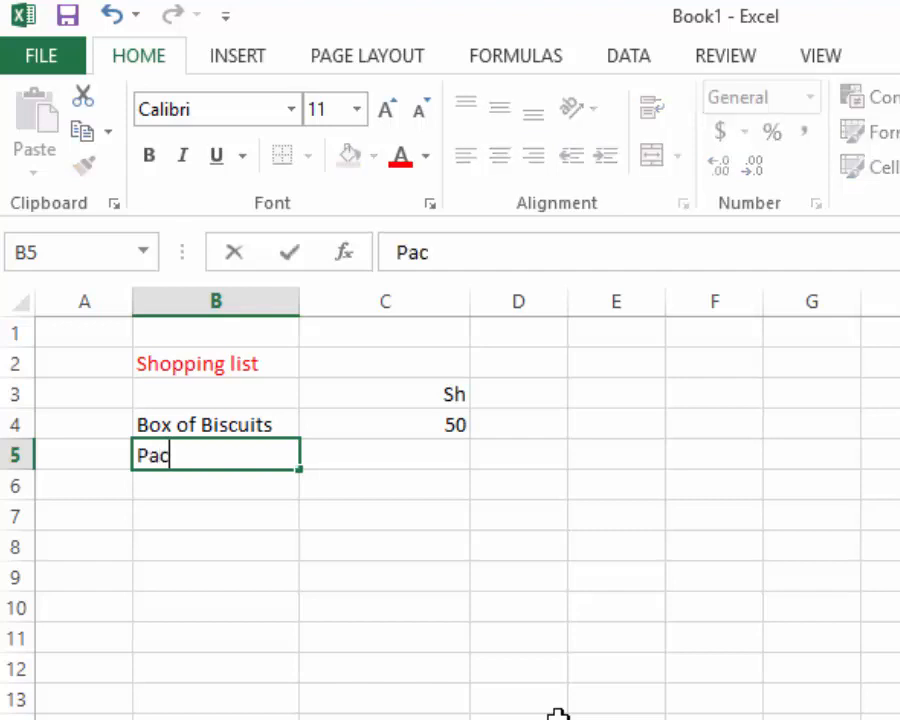
type("ket")
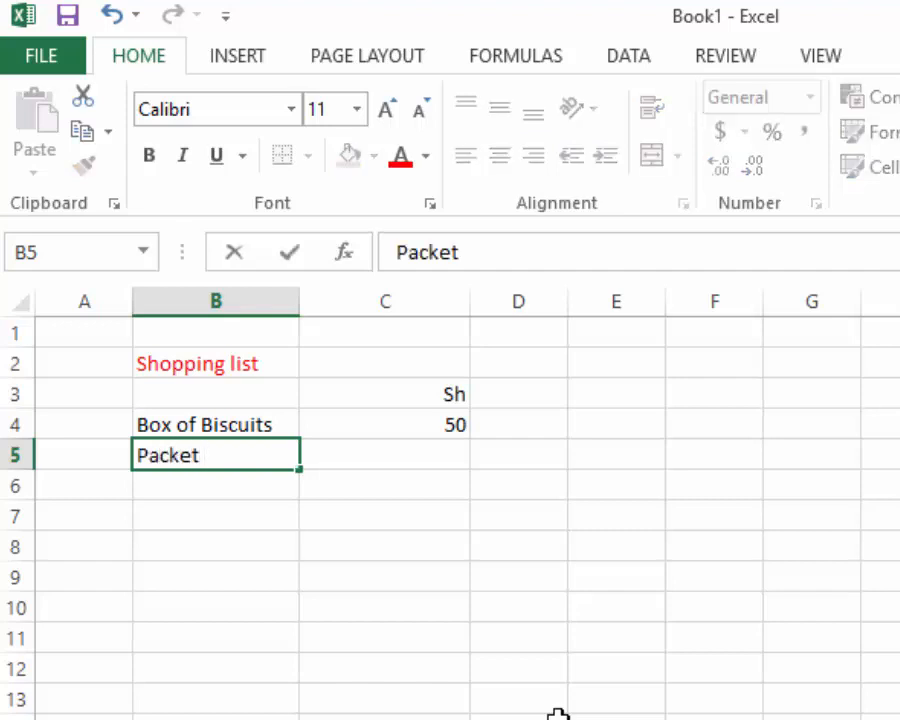
type(" of mil")
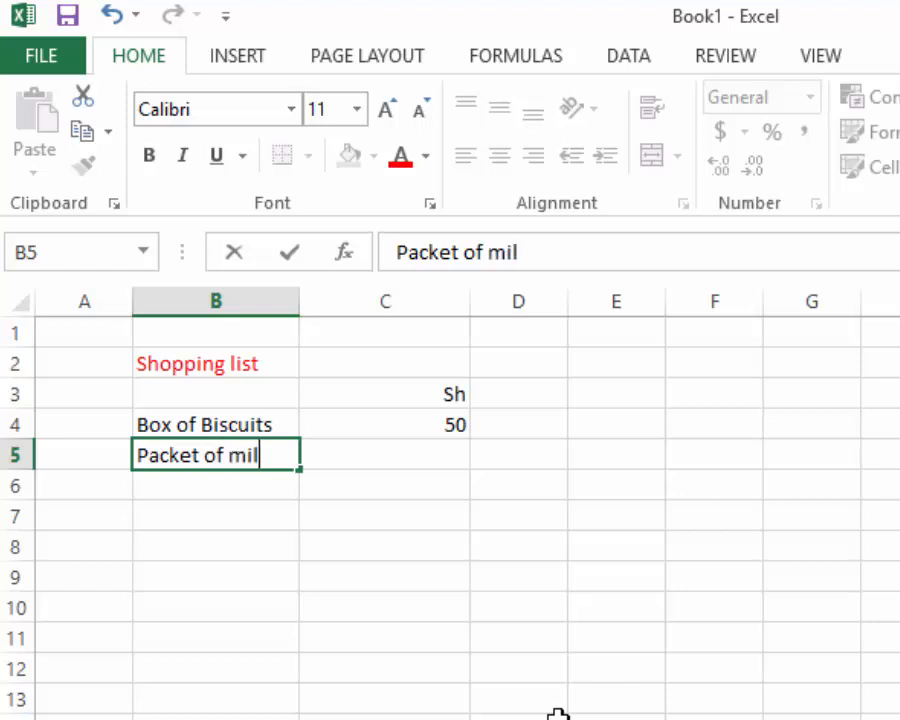
type("k")
left_click(441, 451)
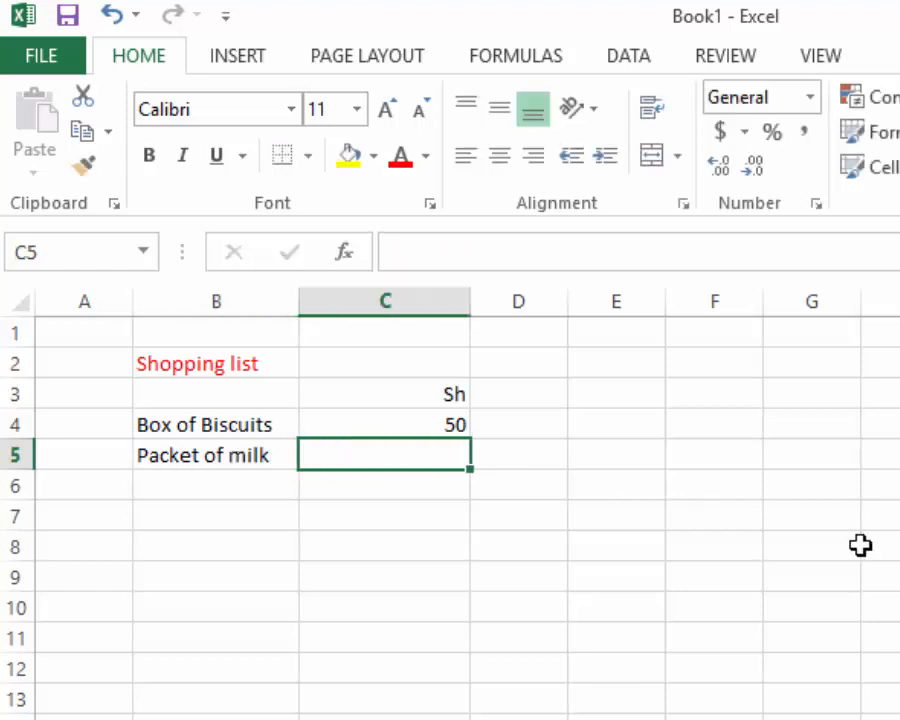
type("30")
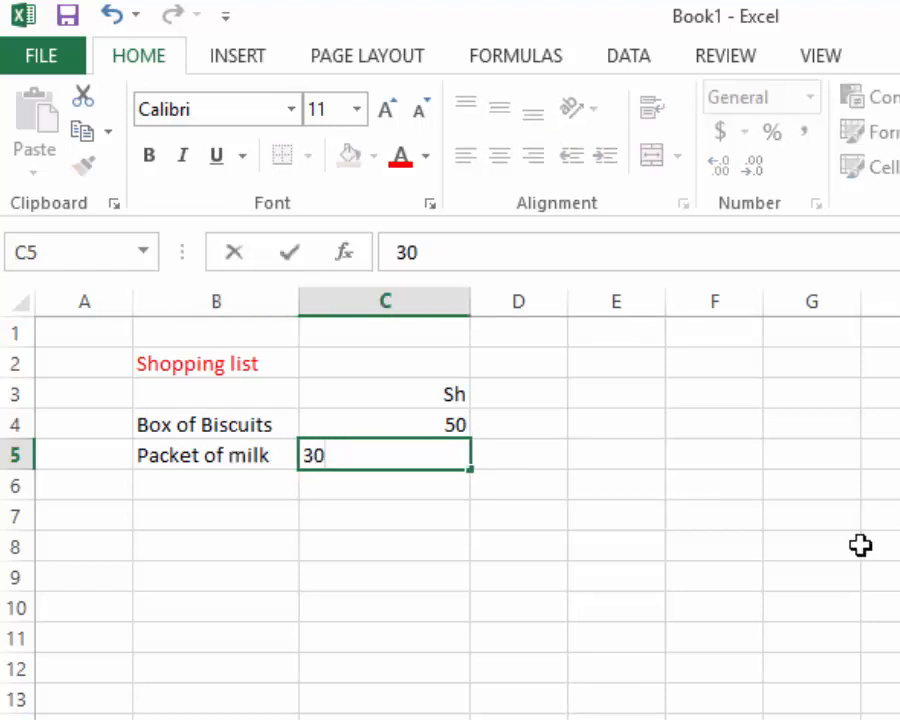
left_click(800, 606)
- Add the item "Pen" in cell B6 with a price of 15 in cell C6
left_click(193, 486)
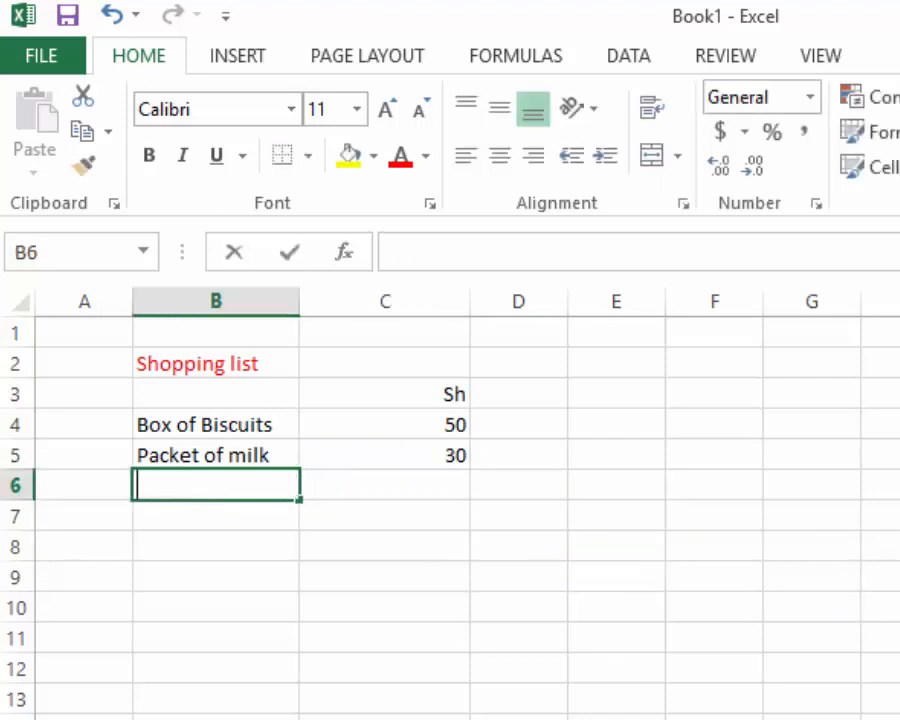
type("Pen")
left_click(811, 698)
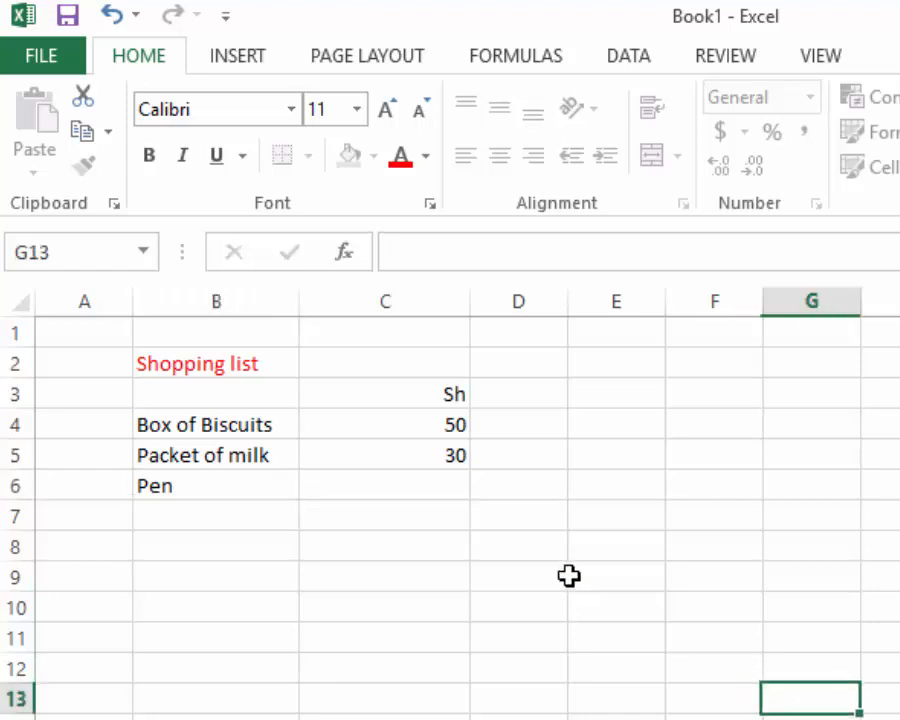
left_click(449, 484)
type("158")
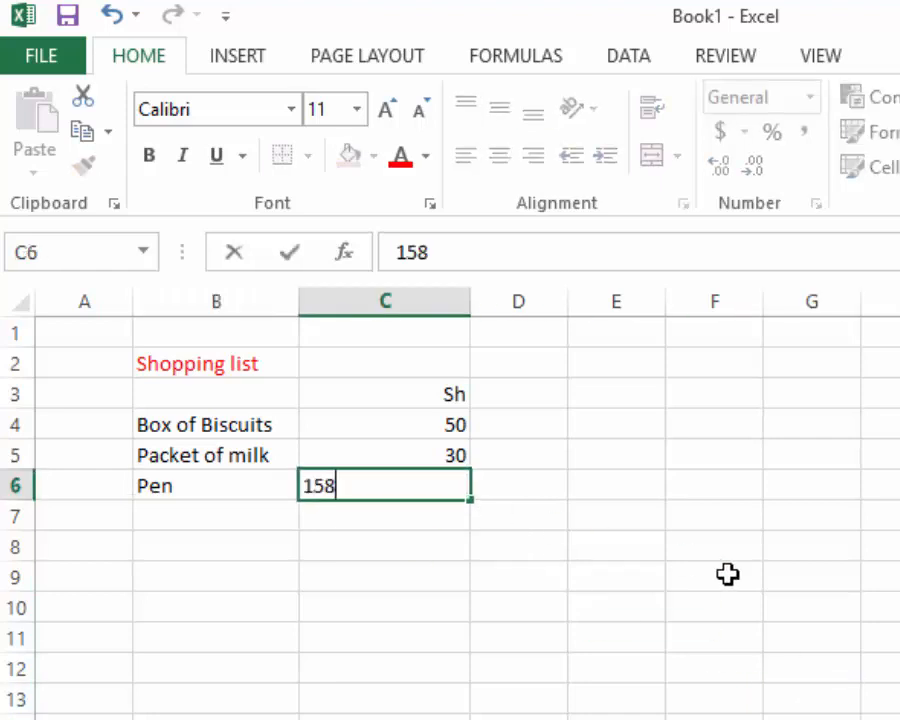
left_click(498, 594)
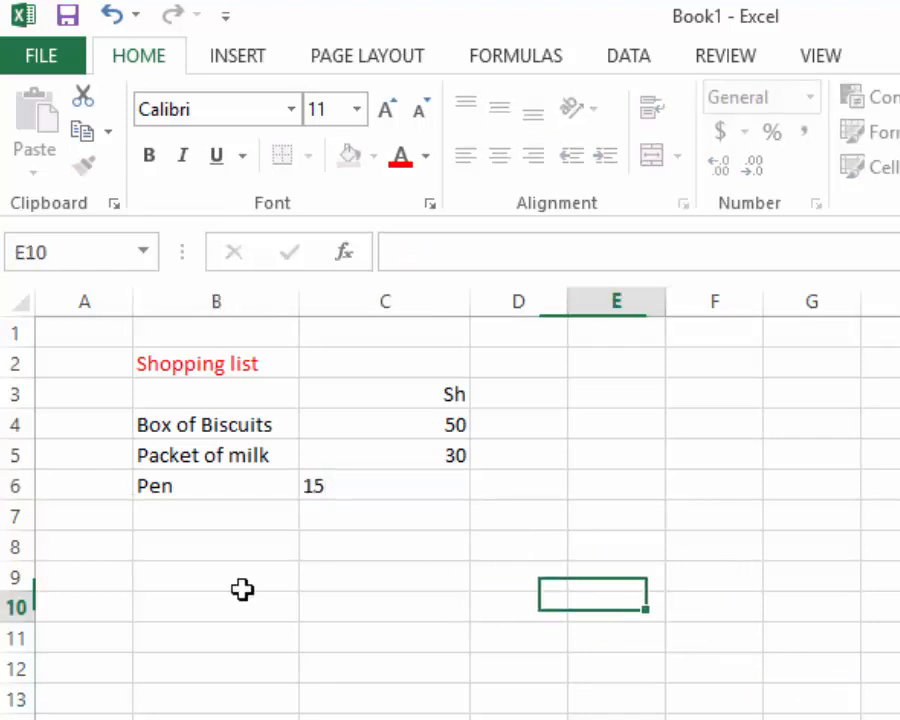
- Add the item "Eraser" in cell B7 with a price of 20 in cell C7
left_click(156, 520)
type("Eraser")
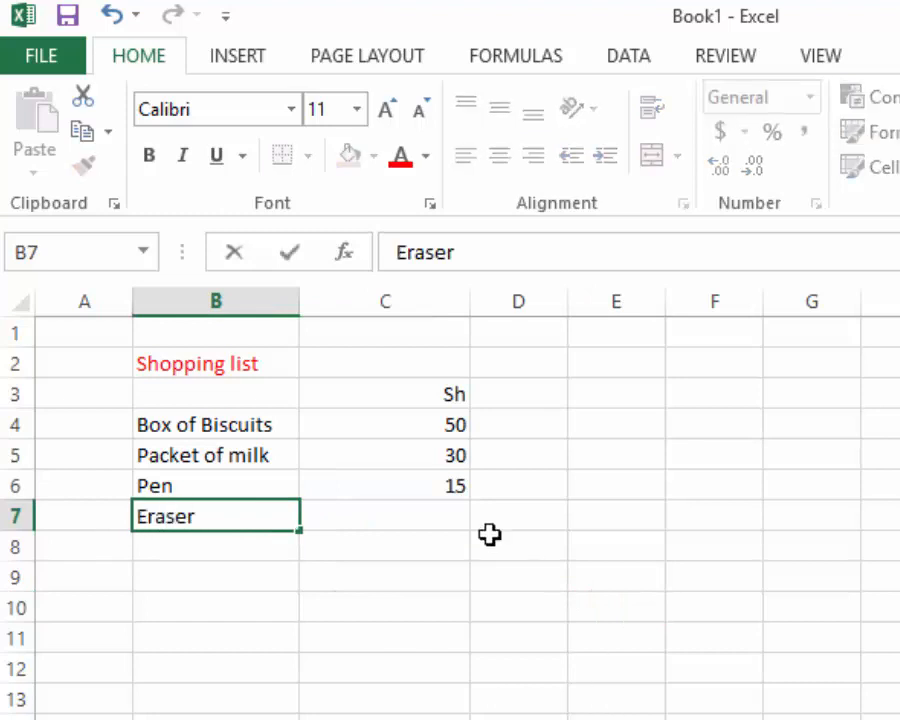
key("Tab")
type("20")
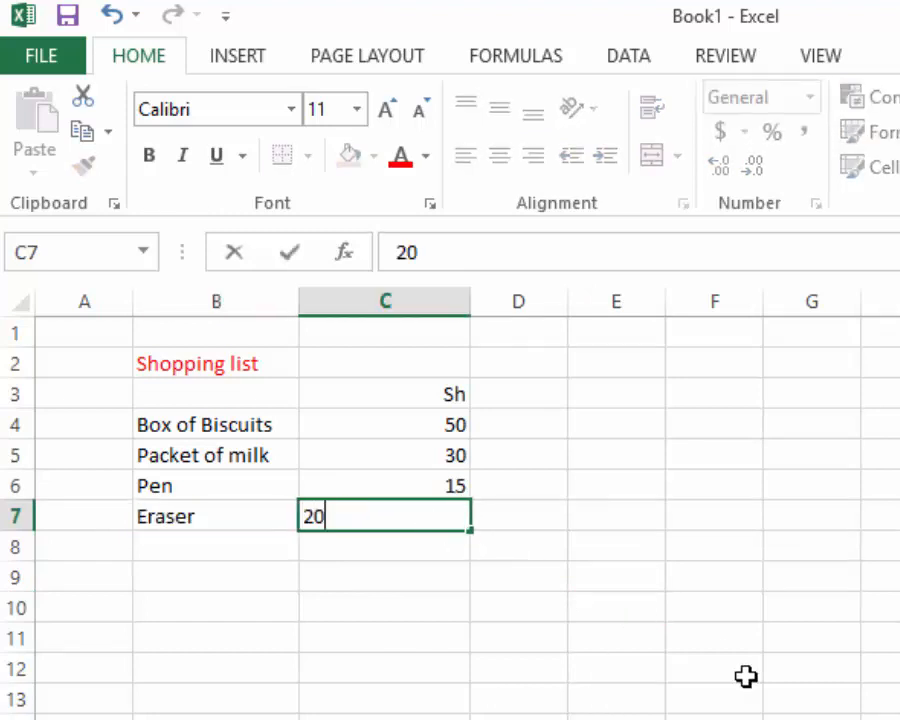
left_click(625, 662)
- Add the item "Exercise book" in cell B8 with a price of 45 in cell C8
left_click(211, 555)
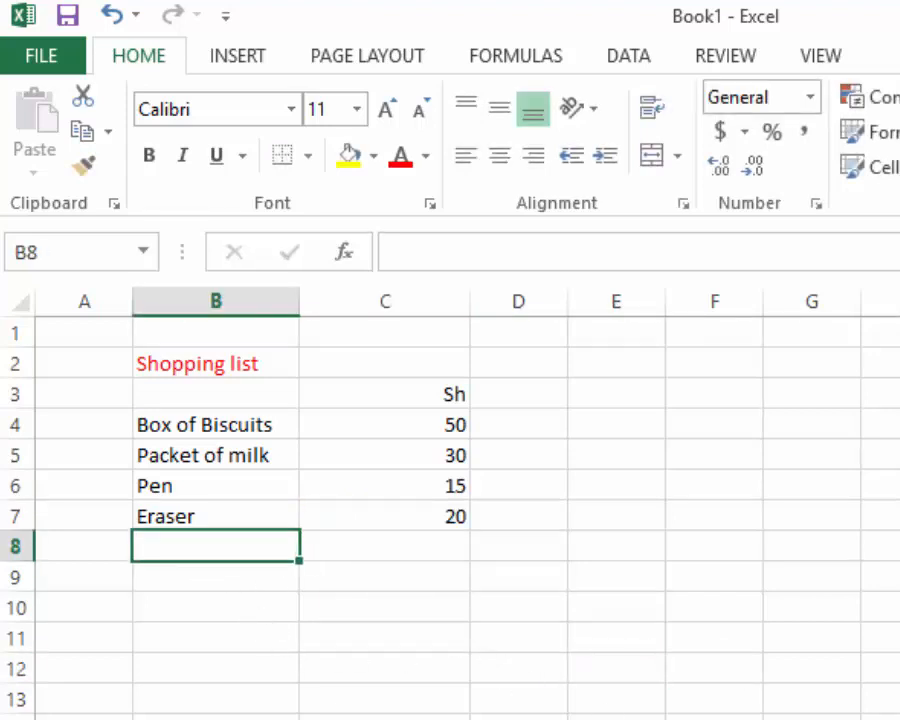
type("Exe")
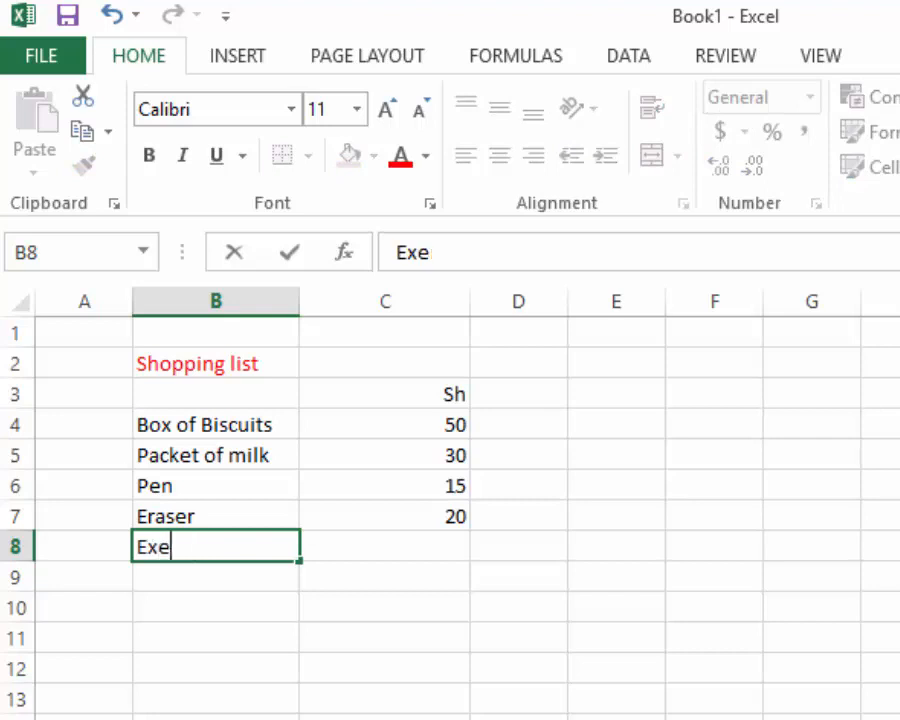
type("rcise")
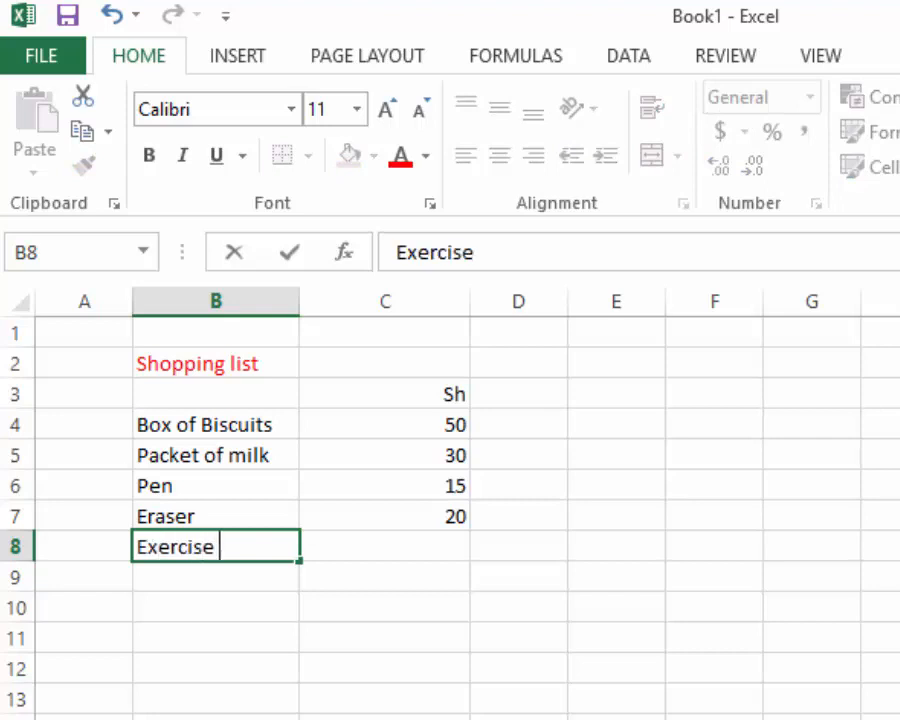
type(" book")
left_click(690, 665)
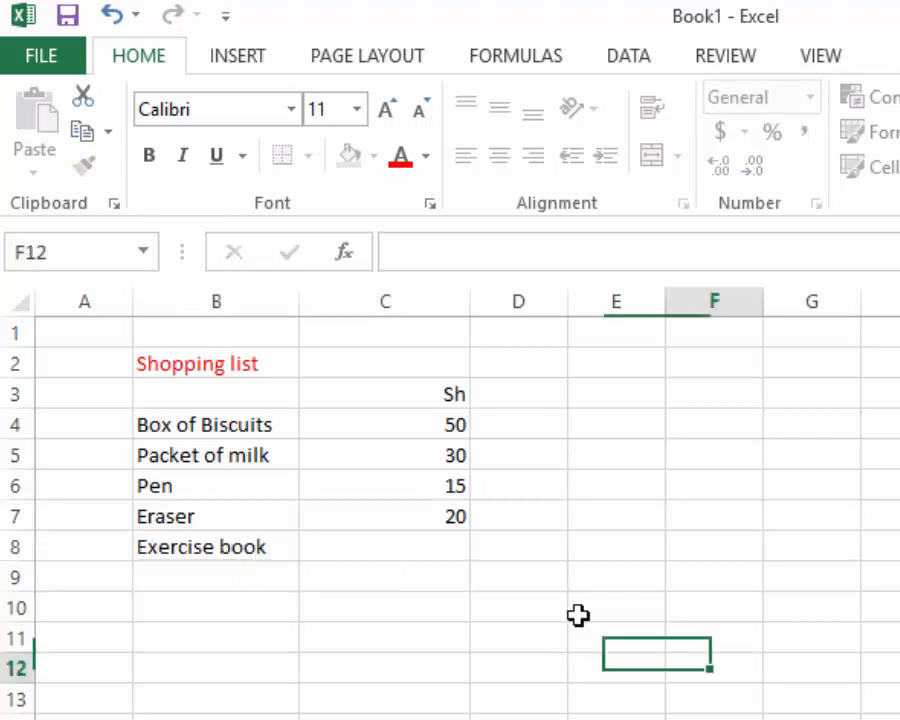
left_click(436, 551)
type("45")
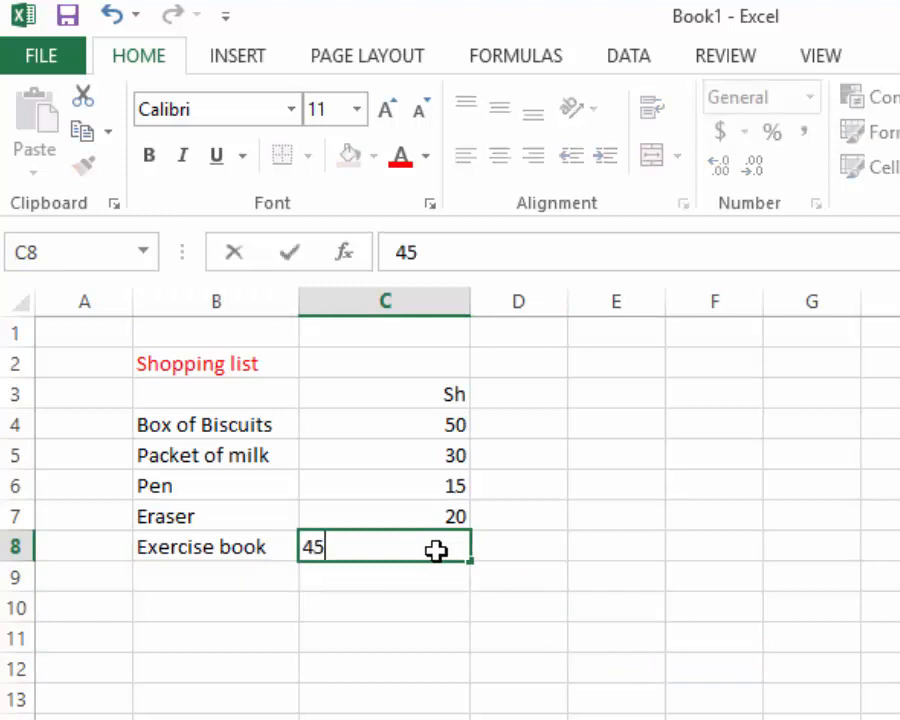
left_click(713, 607)
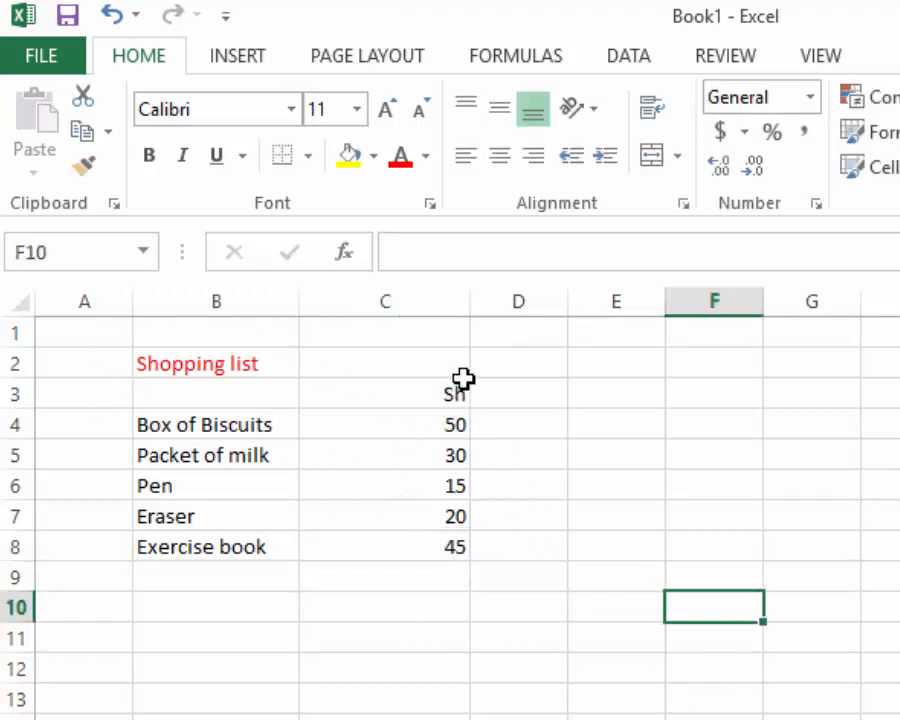
- Fill the "Sh" heading cell C3 with a light orange background colour
left_click(435, 392)
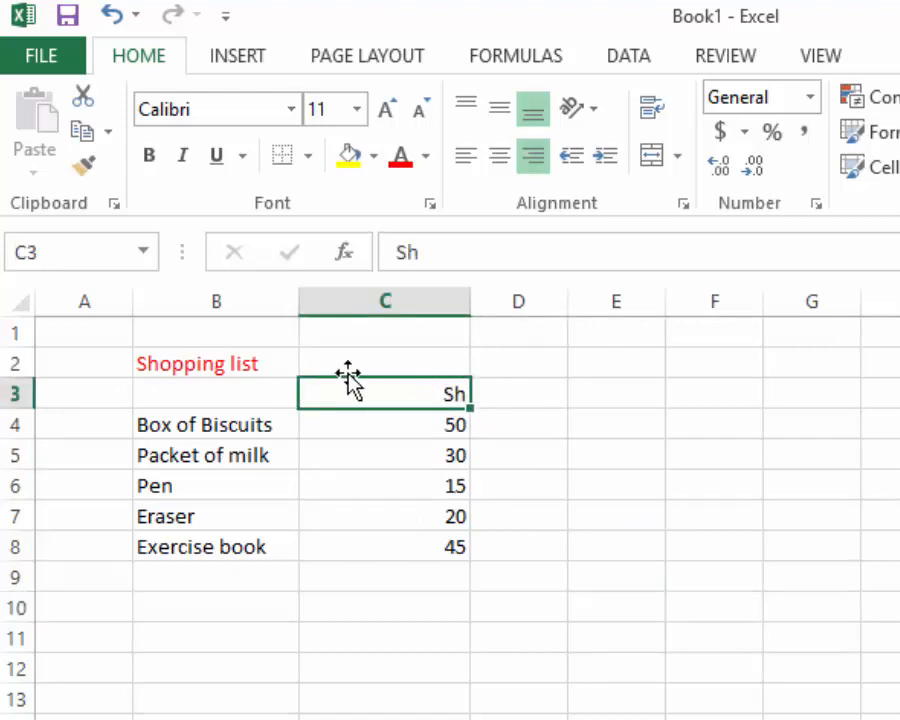
left_click(347, 156)
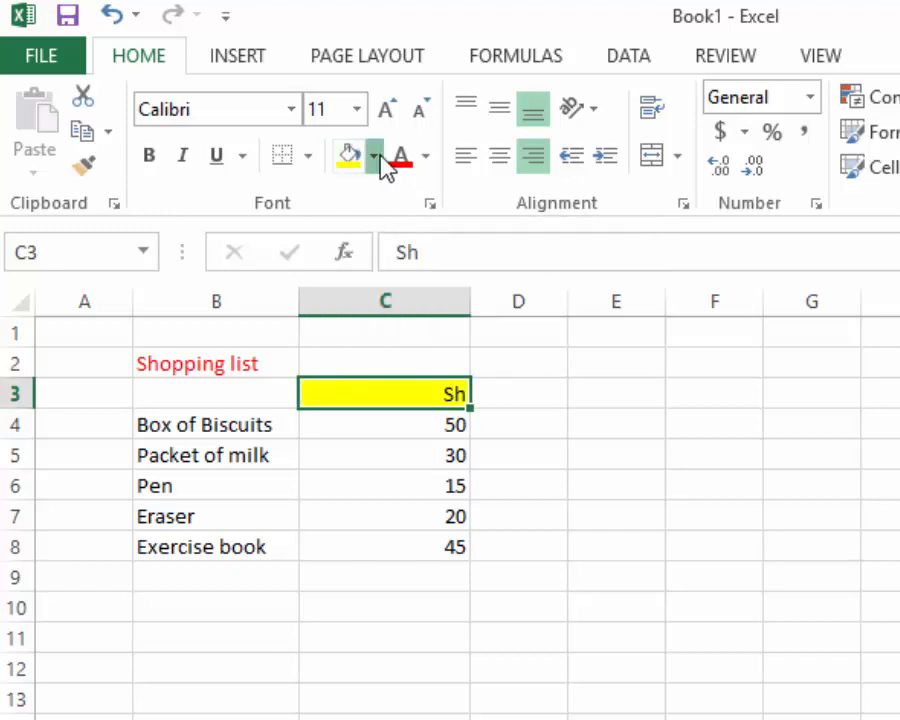
left_click(375, 156)
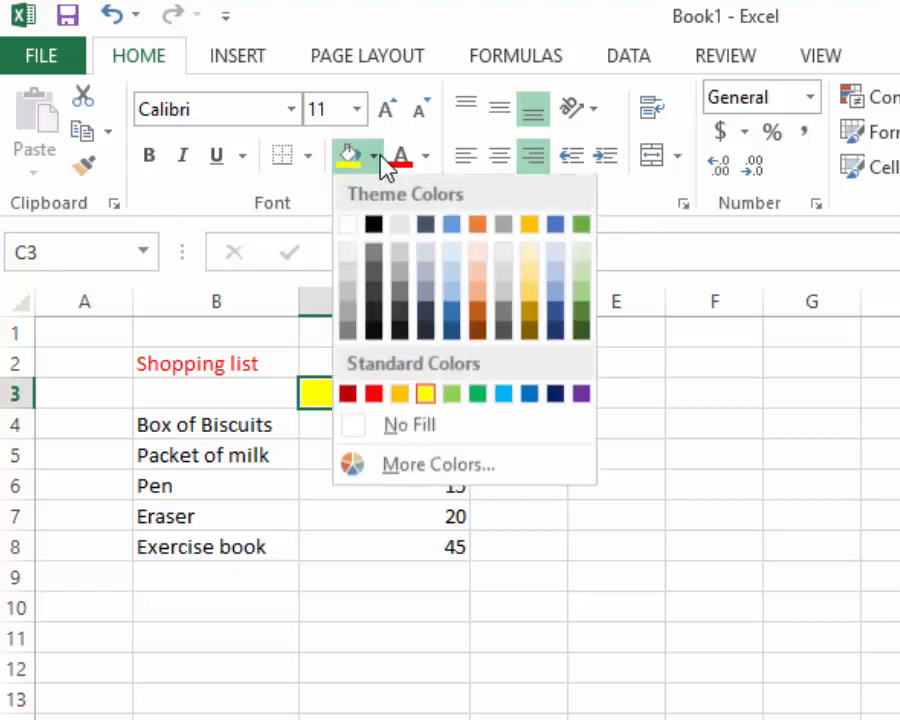
left_click(481, 287)
left_click(792, 432)
left_click(743, 701)
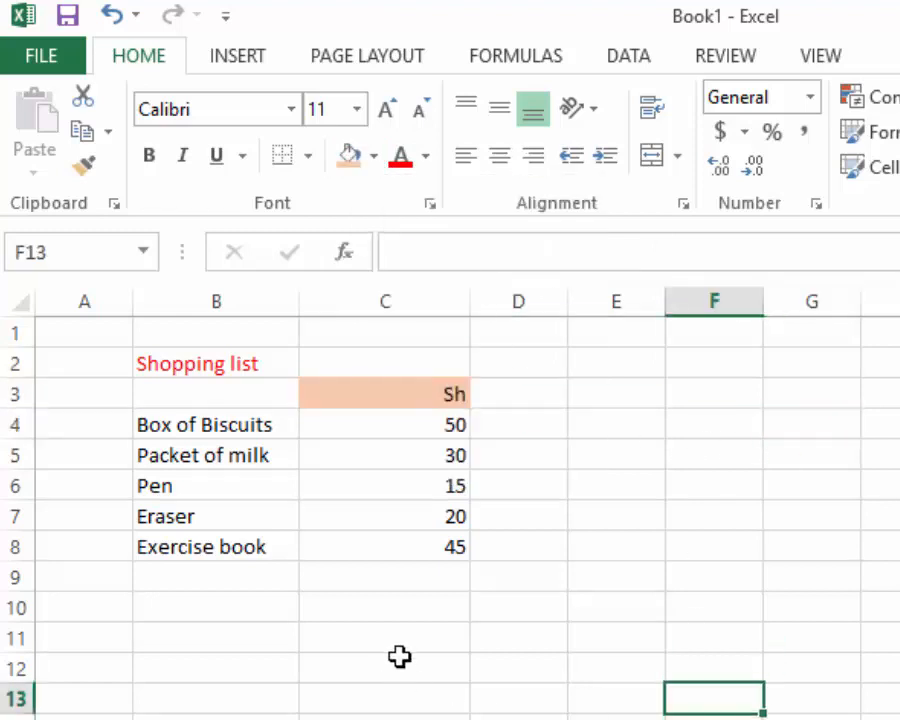
- Enter the label "Total" in cell B10, below the list of items
left_click(220, 603)
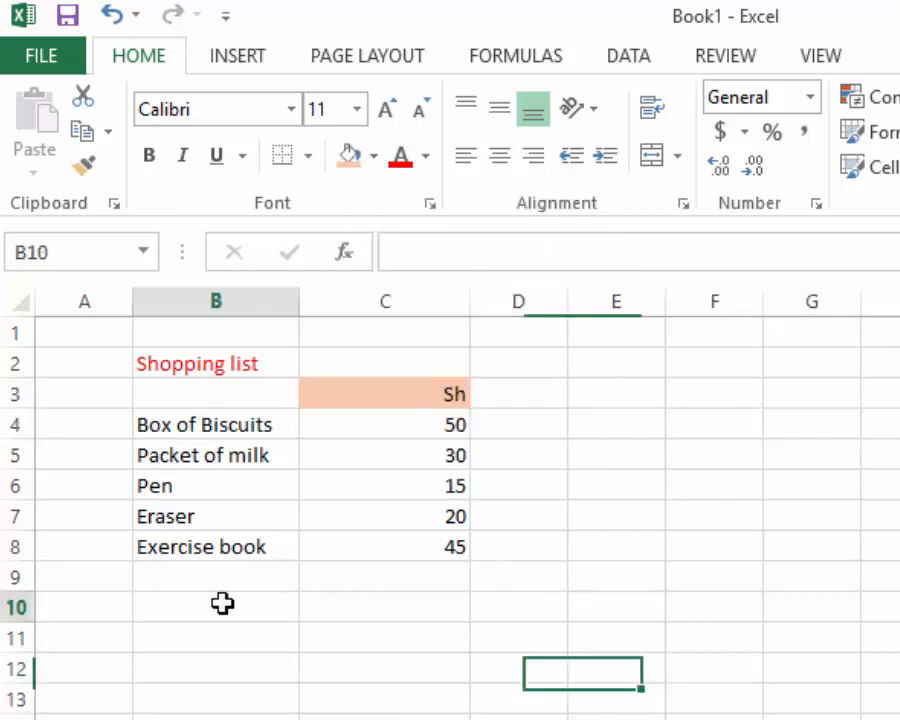
type("To")
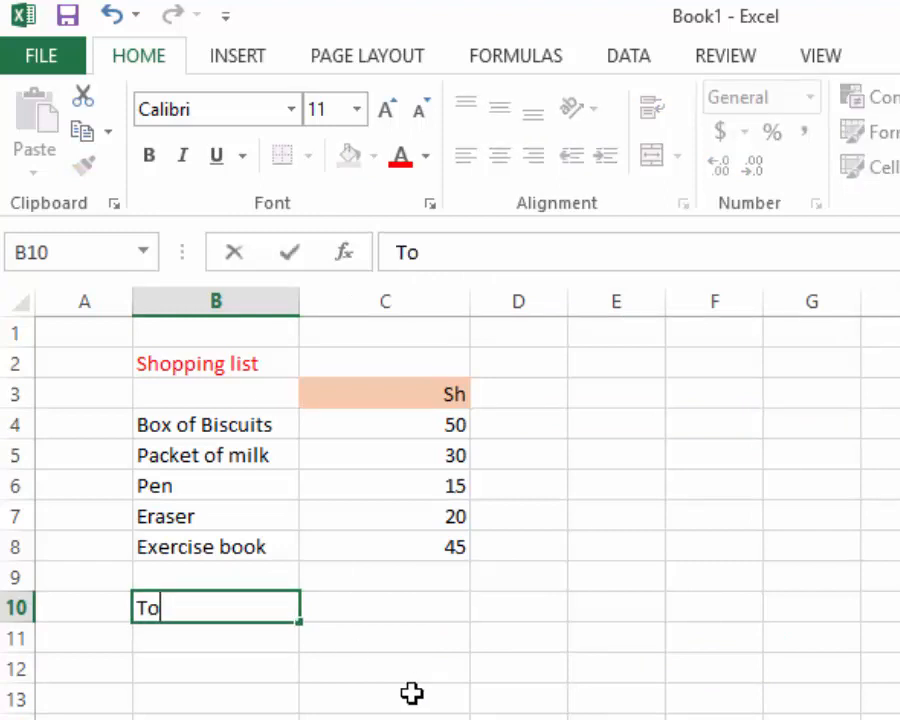
type("tal")
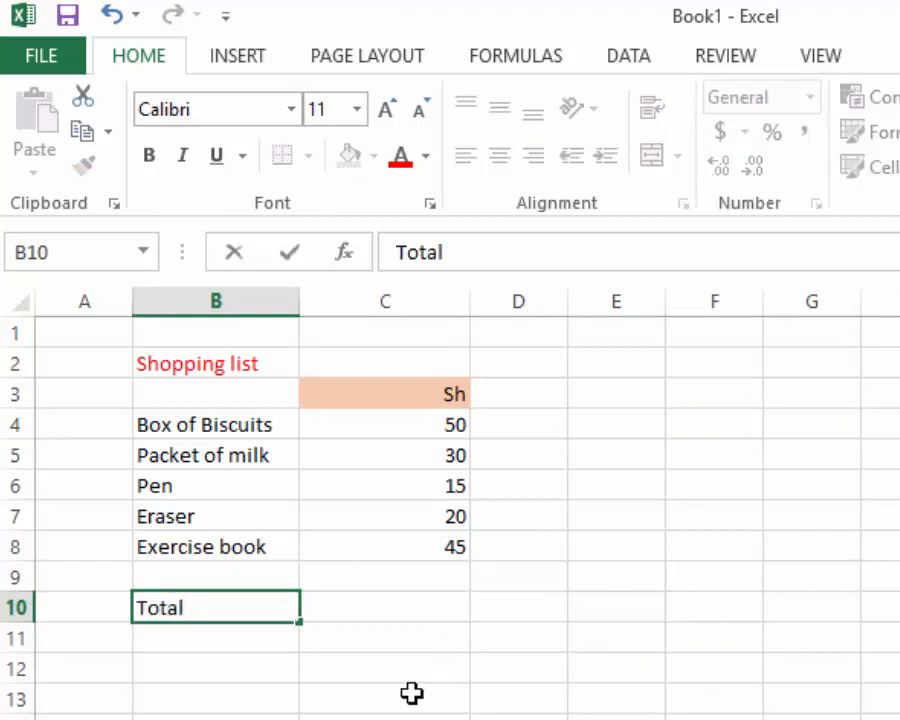
left_click(868, 570)
- Total the five item prices in cell C10 with the addition formula =C4+C5+C6+C7+C8
left_click(420, 604)
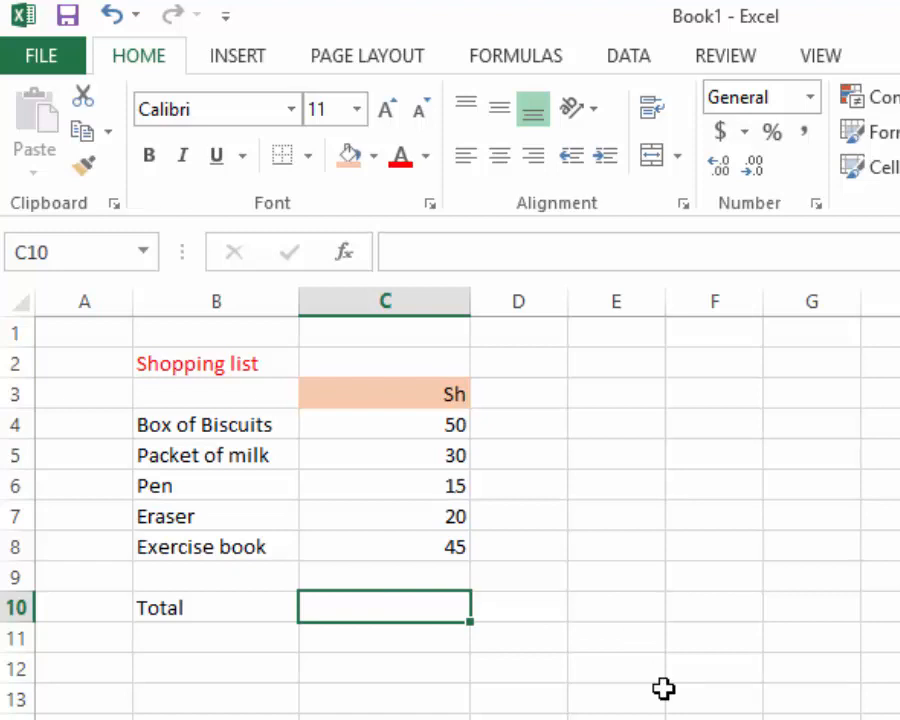
type("=")
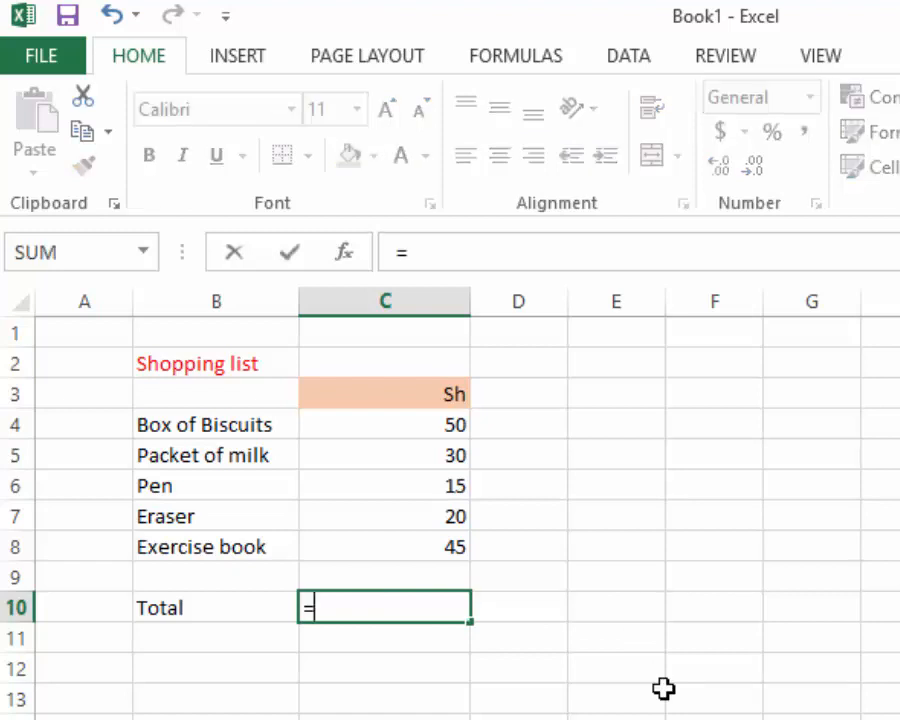
left_click(442, 428)
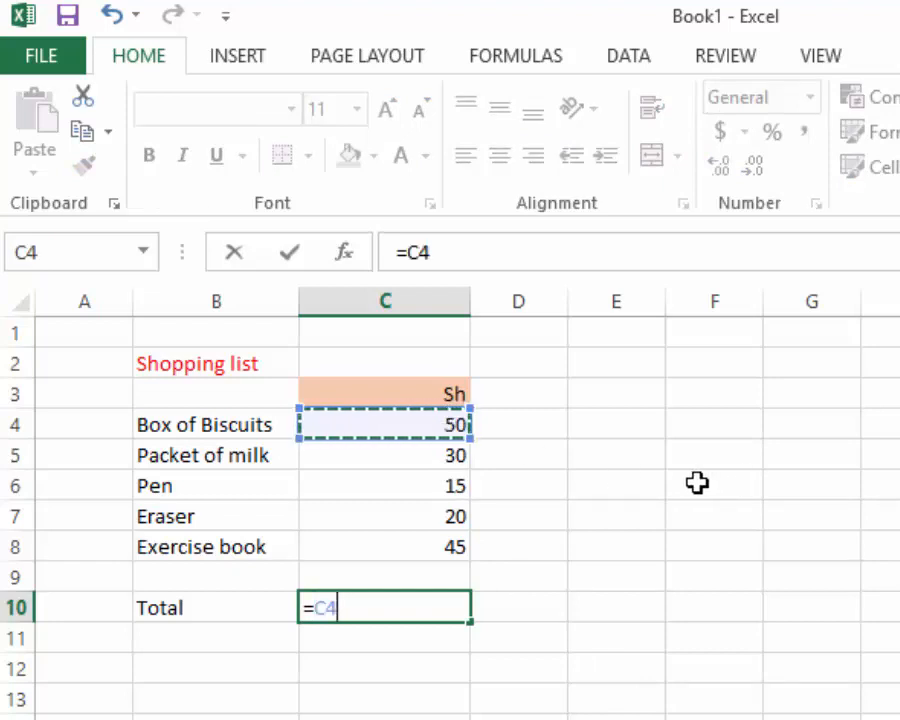
type("+")
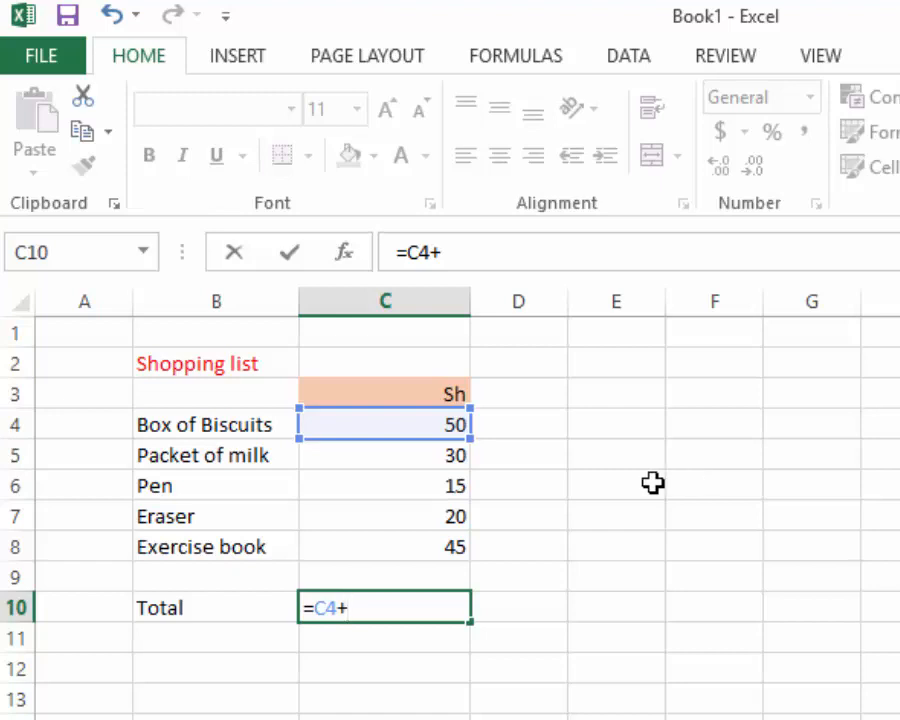
left_click(428, 457)
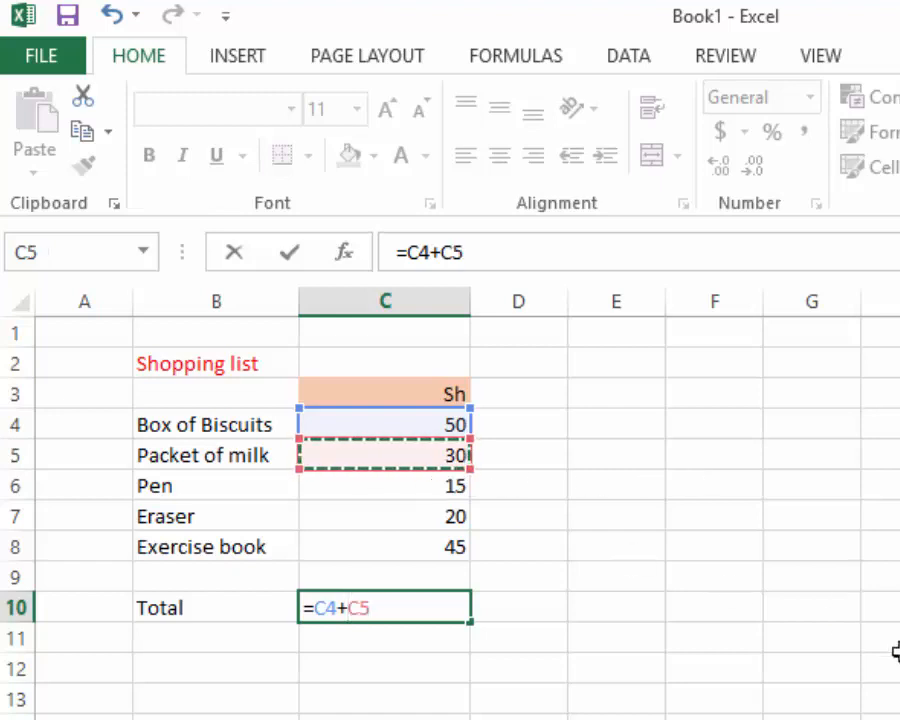
type("+")
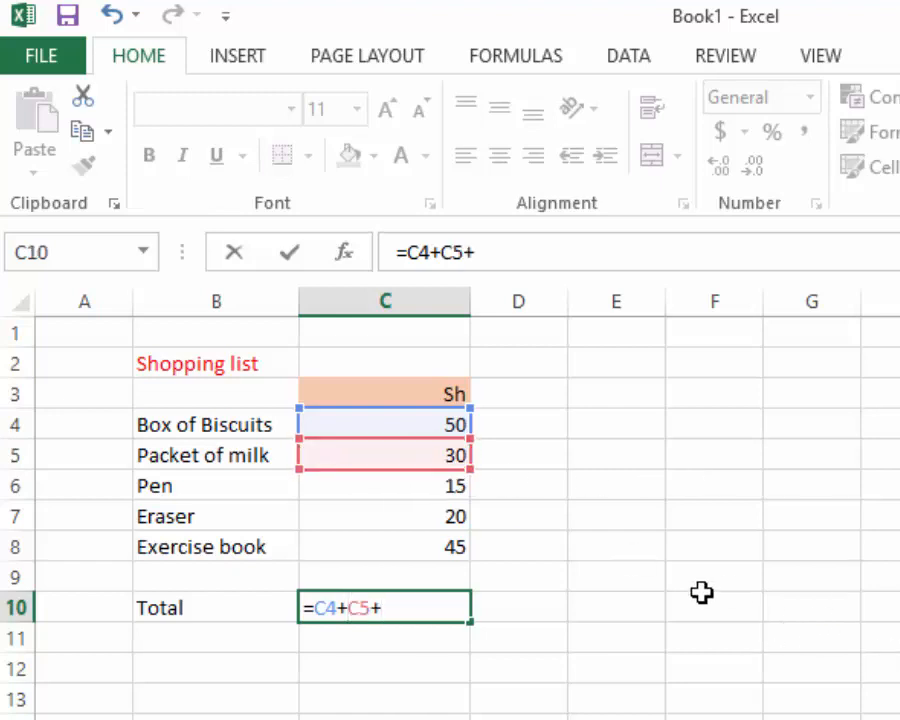
left_click(438, 488)
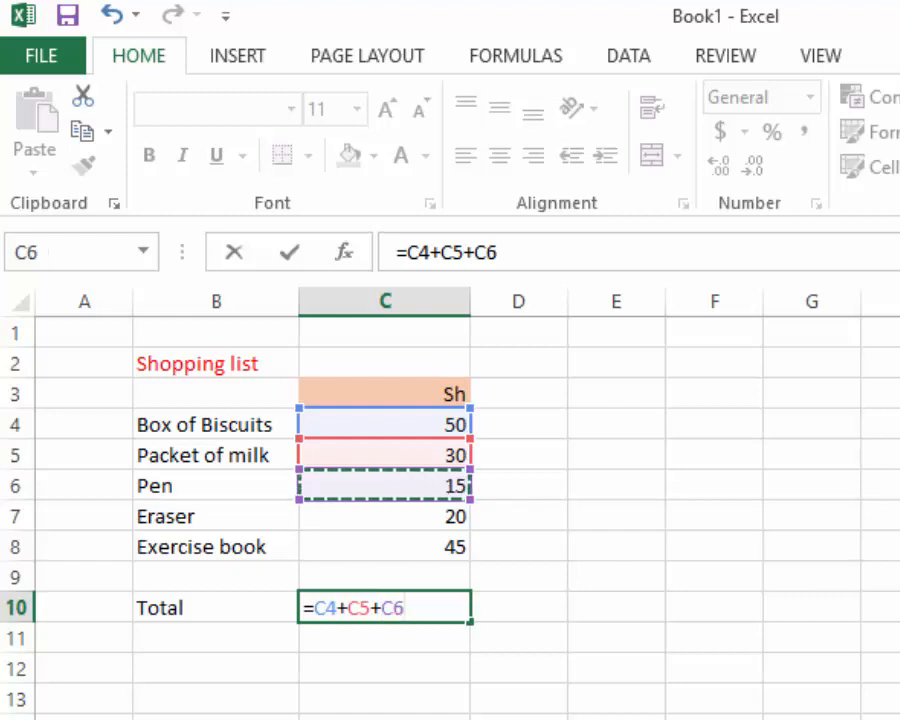
type("+")
left_click(398, 512)
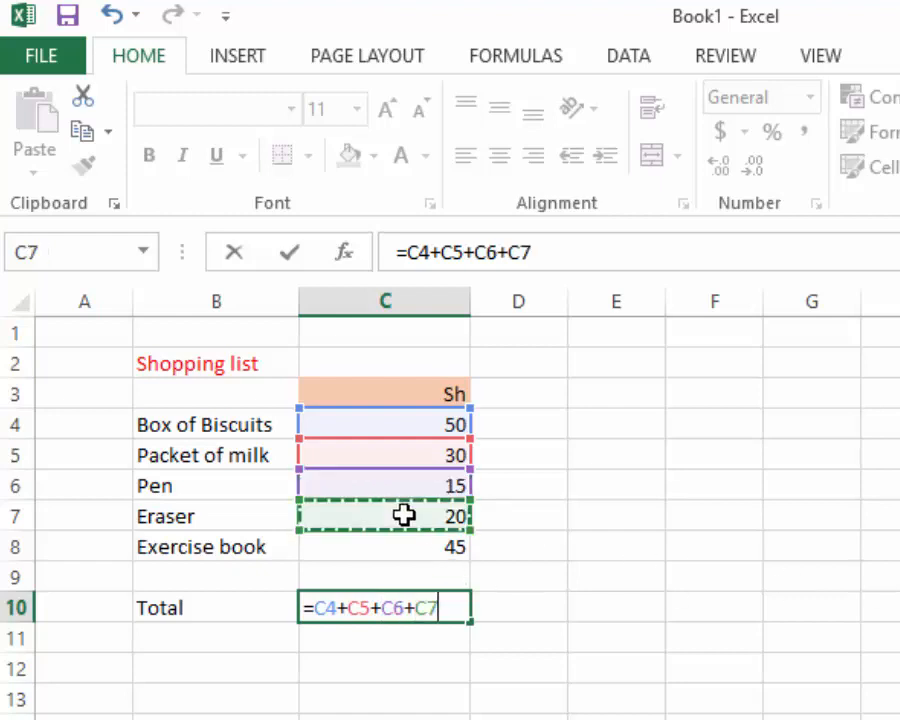
type("+")
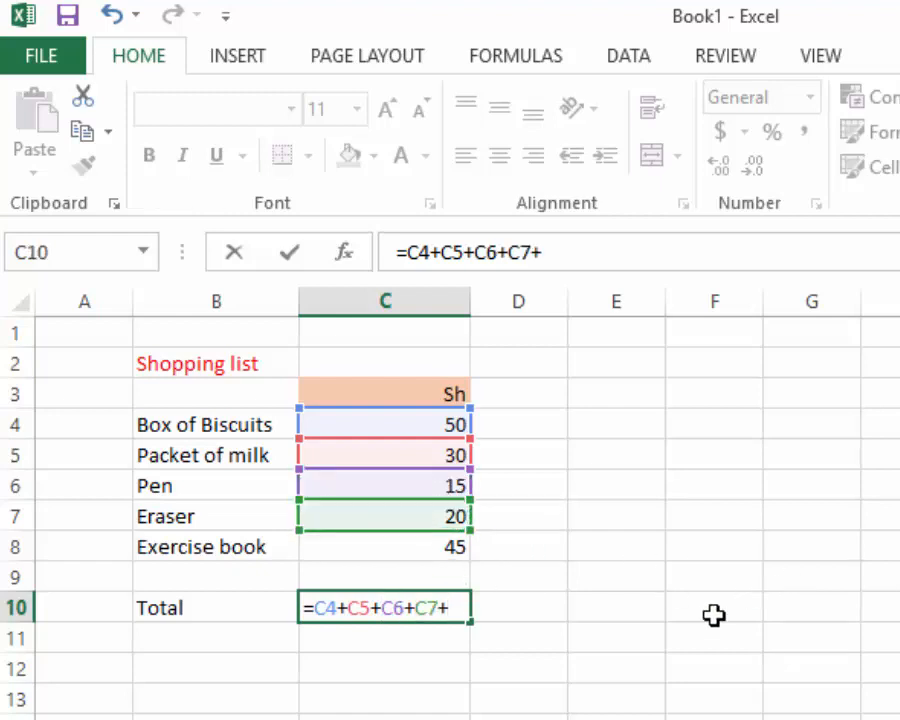
left_click(413, 547)
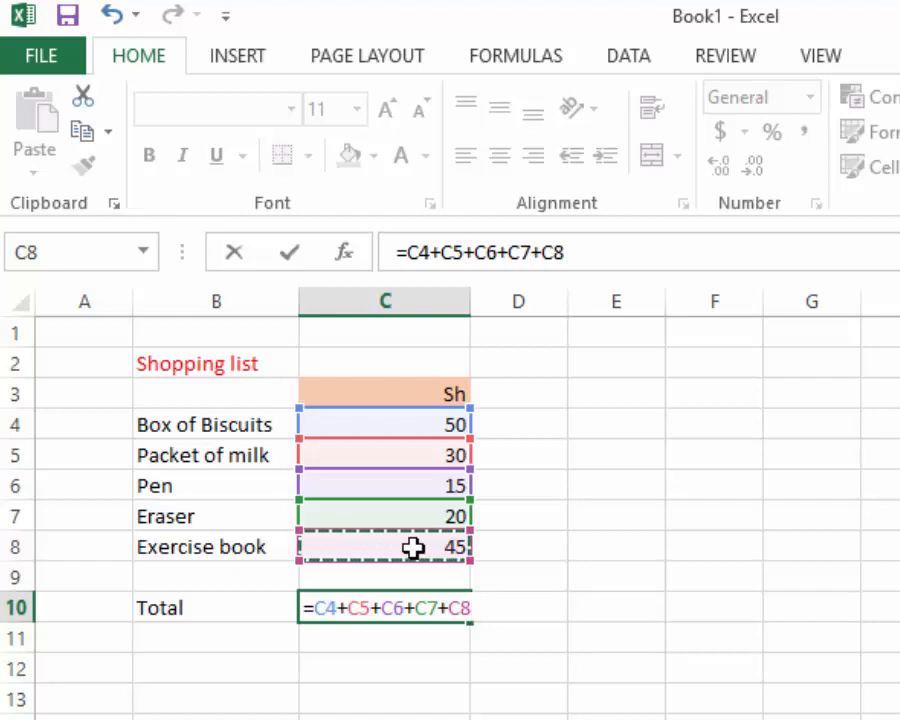
key("Return")
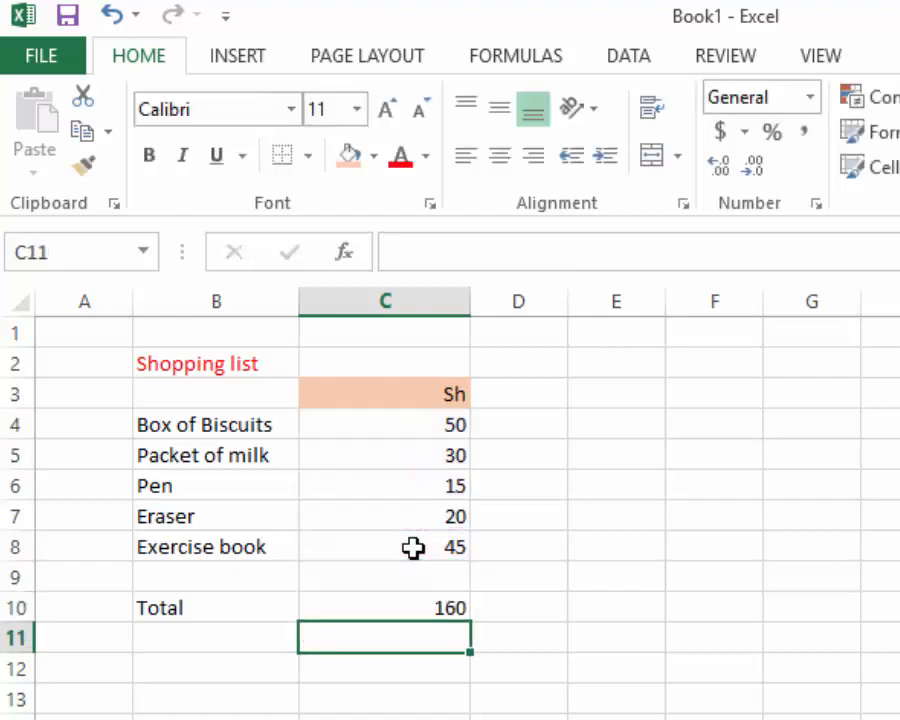
left_click(868, 548)
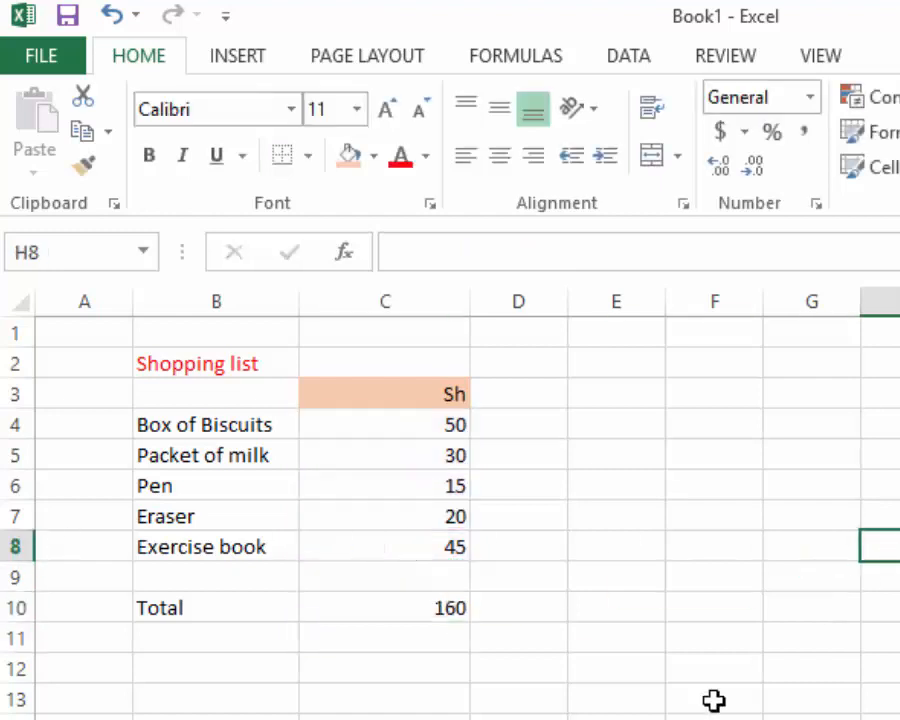
- Fill the total cell C10 with the standard yellow background colour
left_click(391, 604)
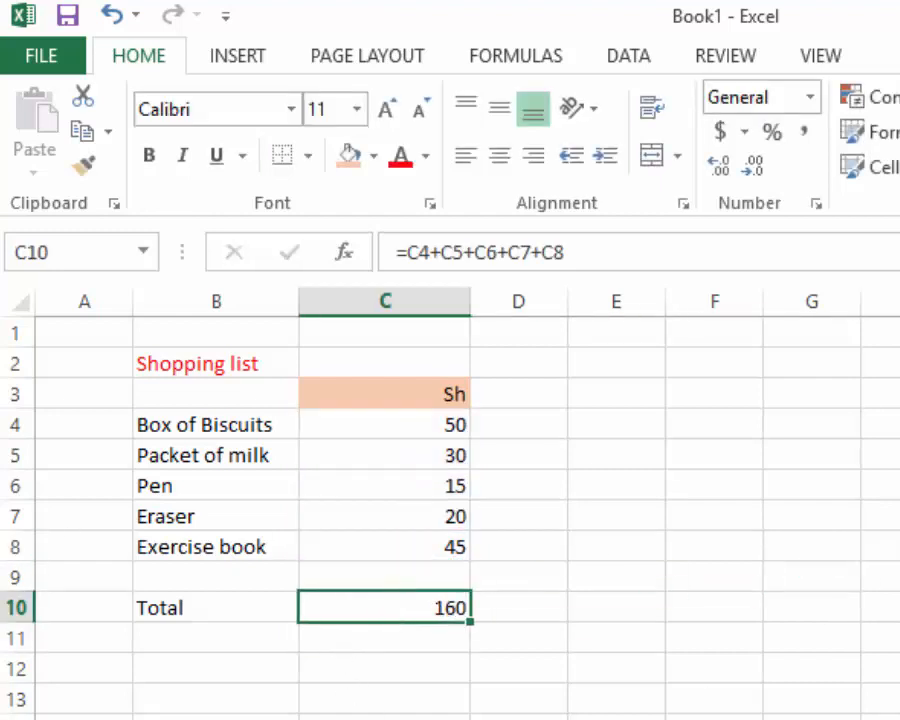
left_click(373, 158)
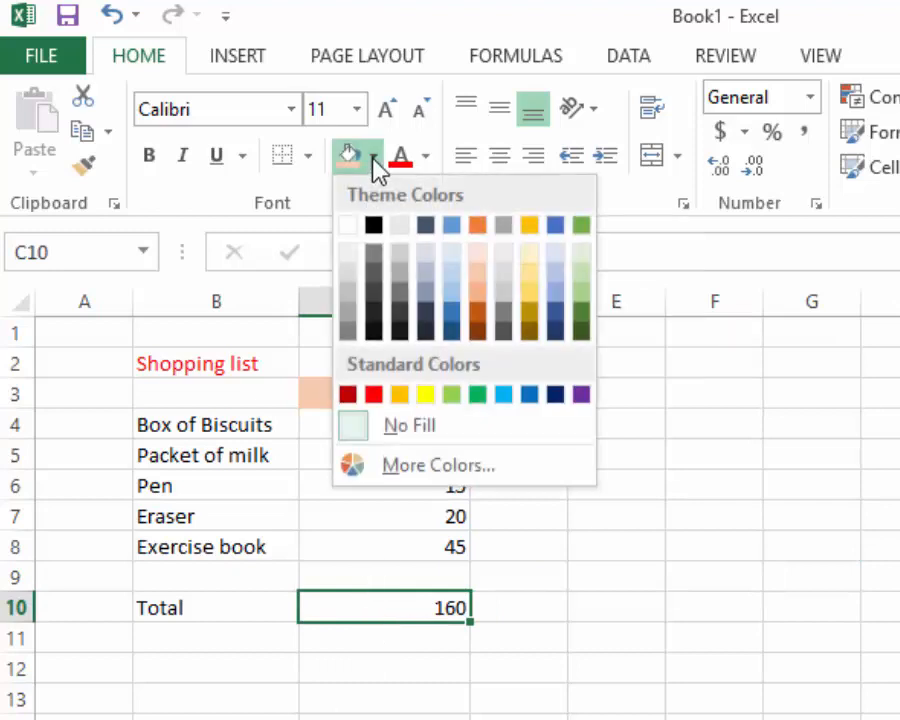
left_click(426, 395)
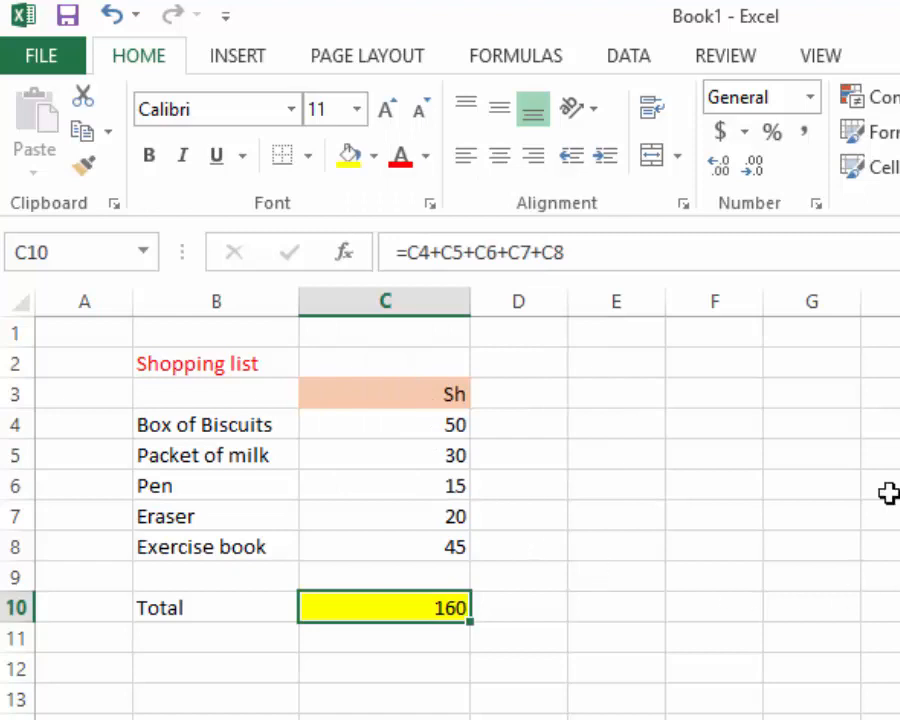
left_click(818, 470)
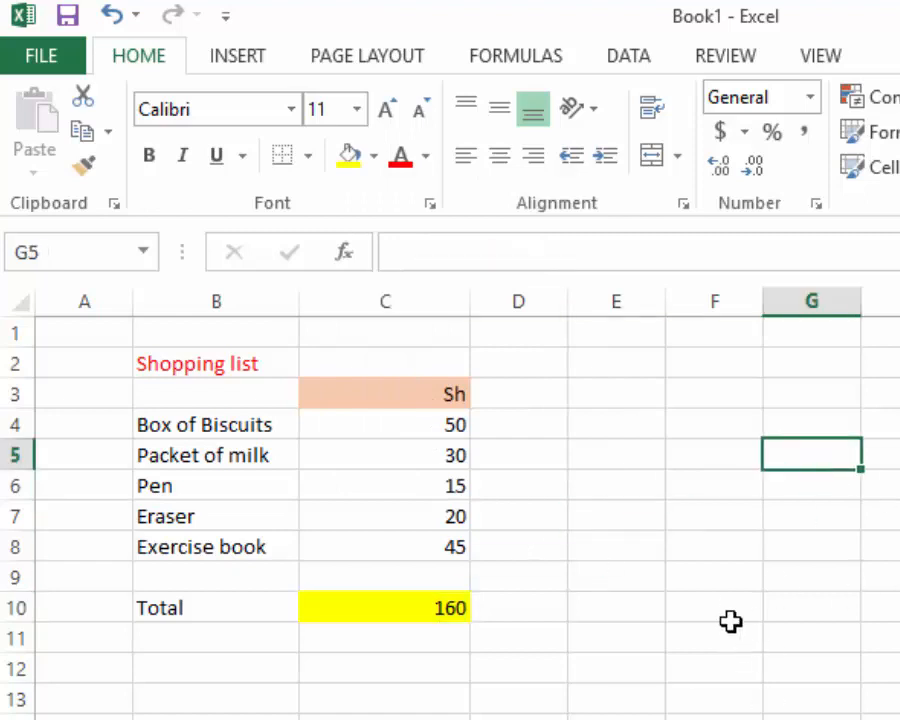